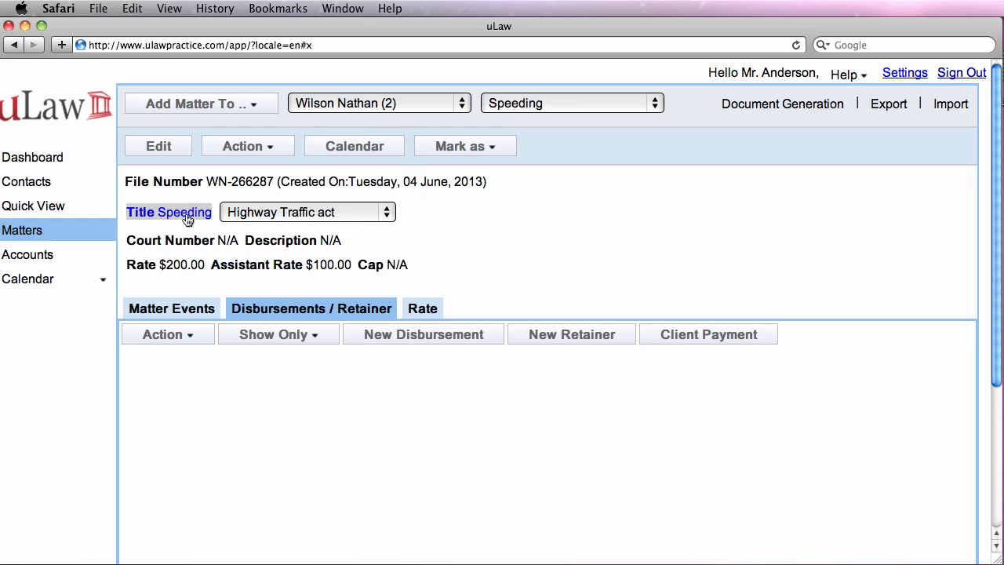
- Check the Family & Wills matter's $1,000.00 retainer, then switch back to the Speeding matter
{"action": "left_click", "coordinate": [580, 119]}
{"action": "left_click", "coordinate": [577, 131]}
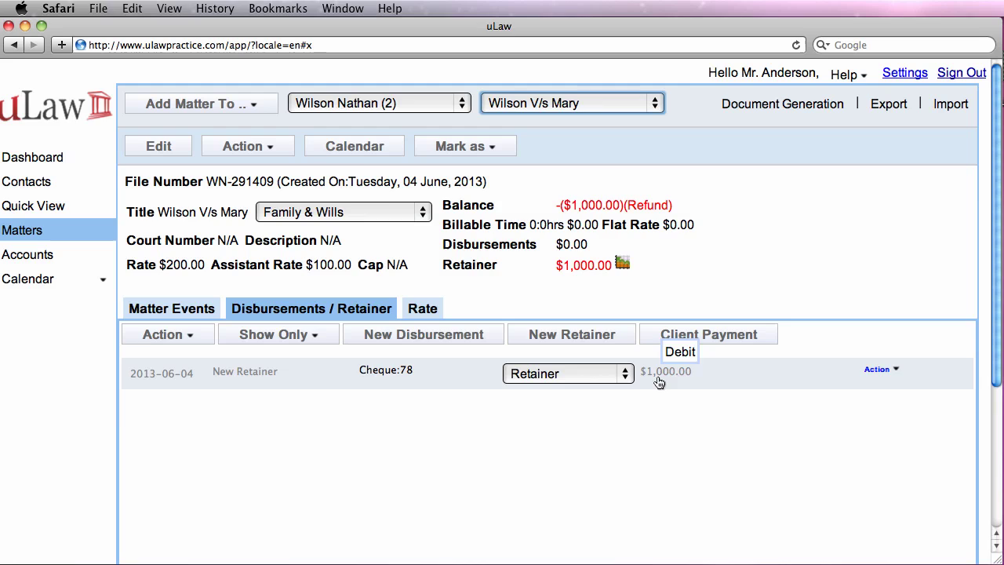
{"action": "left_click", "coordinate": [560, 106]}
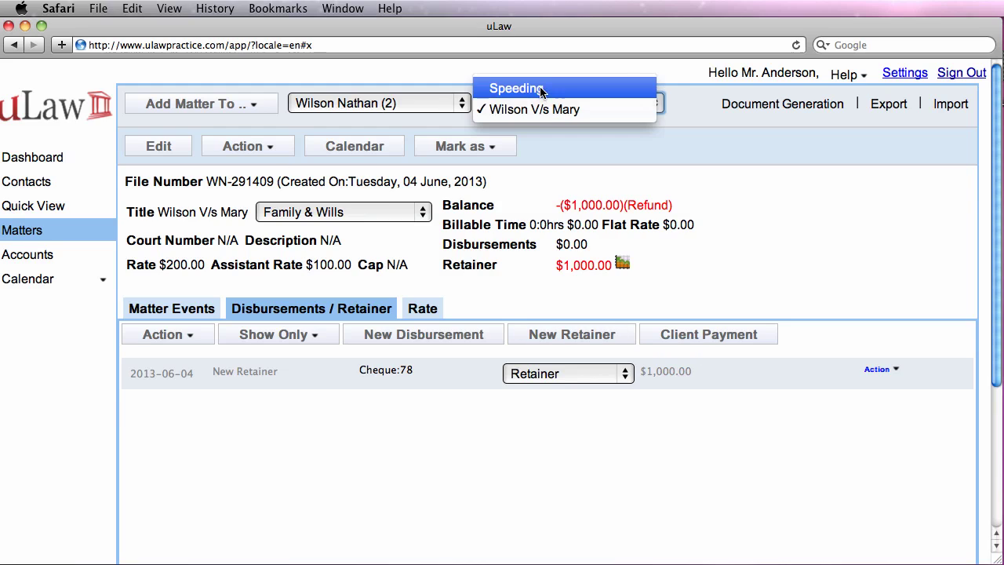
{"action": "left_click", "coordinate": [540, 91]}
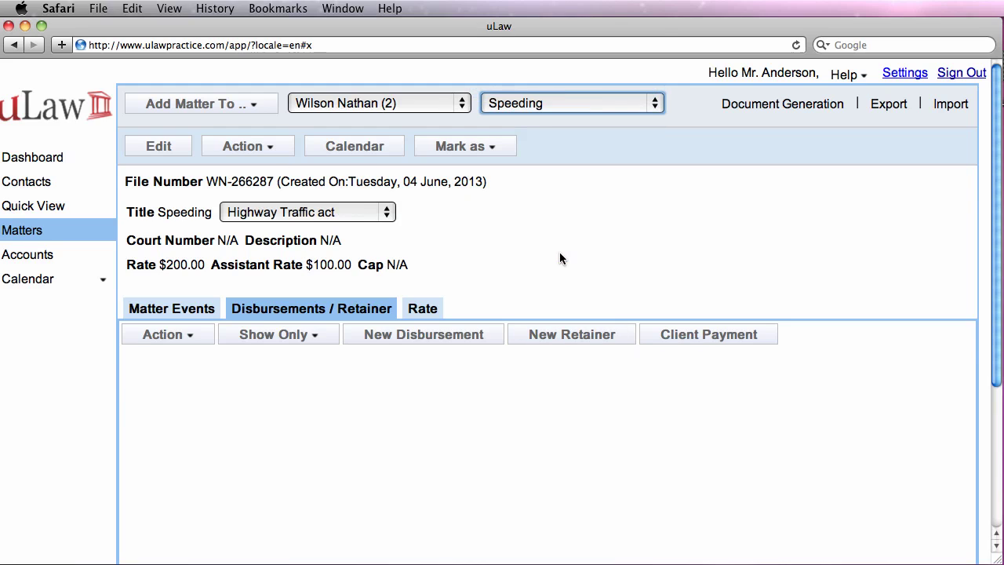
- Add a completed Initial Client Meeting event with 1:00 billable time to the Speeding matter
{"action": "left_click", "coordinate": [172, 310]}
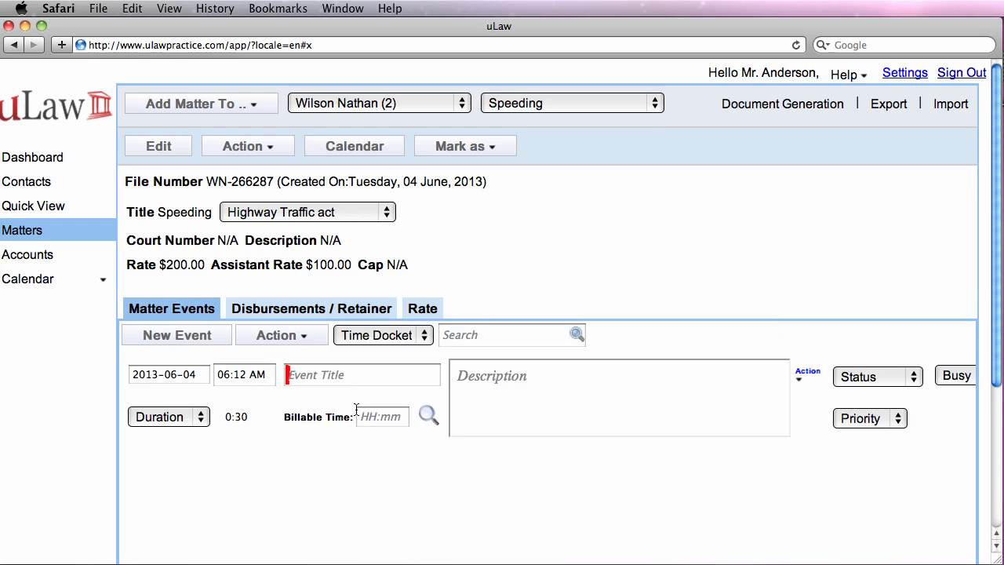
{"action": "left_click", "coordinate": [320, 375]}
{"action": "type", "text": "ini"}
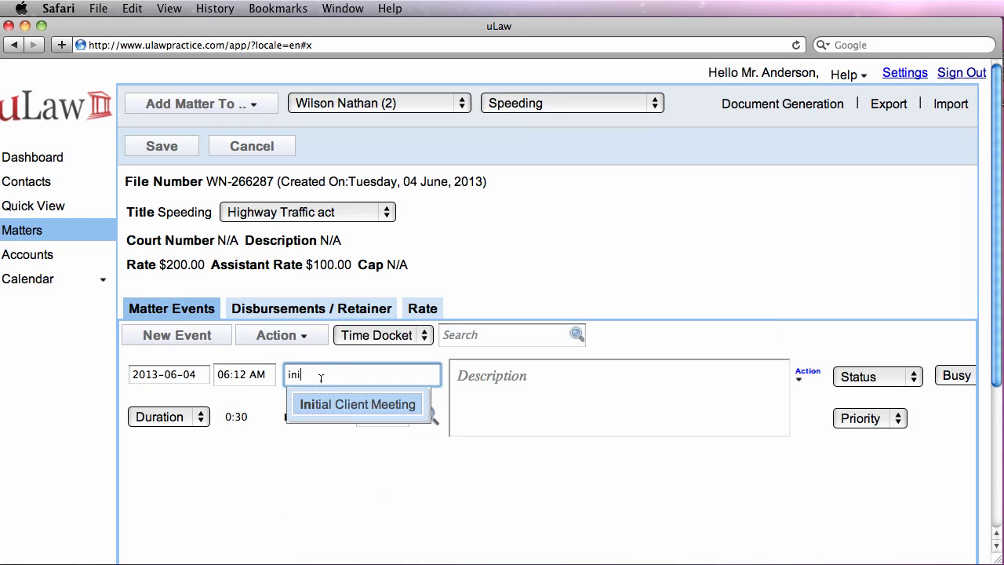
{"action": "left_click", "coordinate": [345, 404]}
{"action": "left_click", "coordinate": [381, 416]}
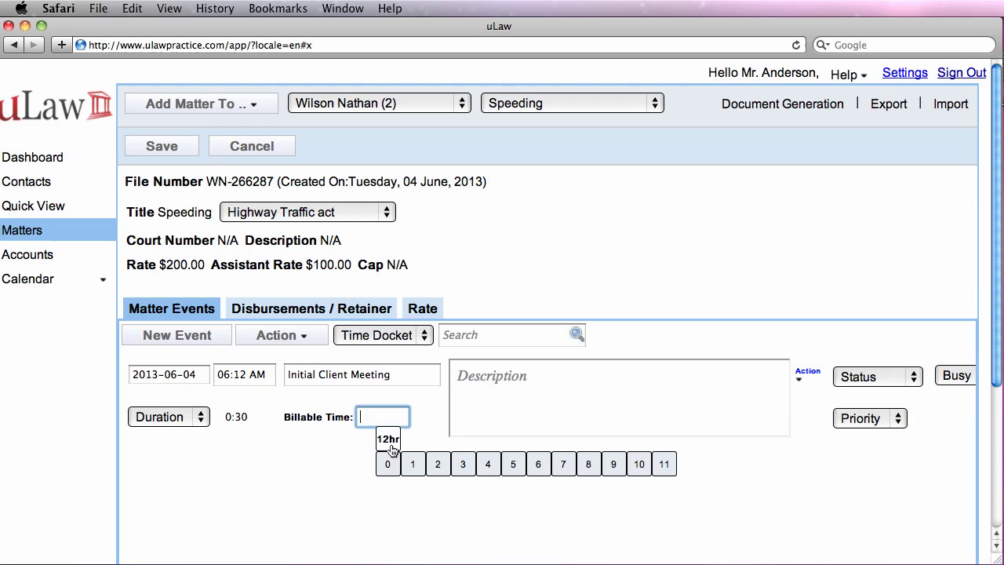
{"action": "mouse_move", "coordinate": [410, 465]}
{"action": "left_click", "coordinate": [414, 490]}
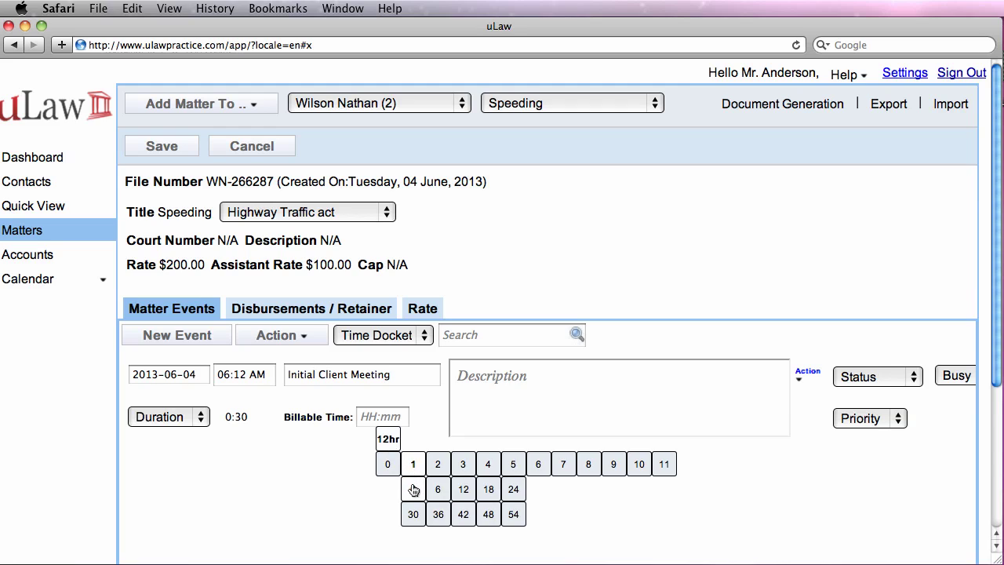
{"action": "left_click", "coordinate": [157, 147]}
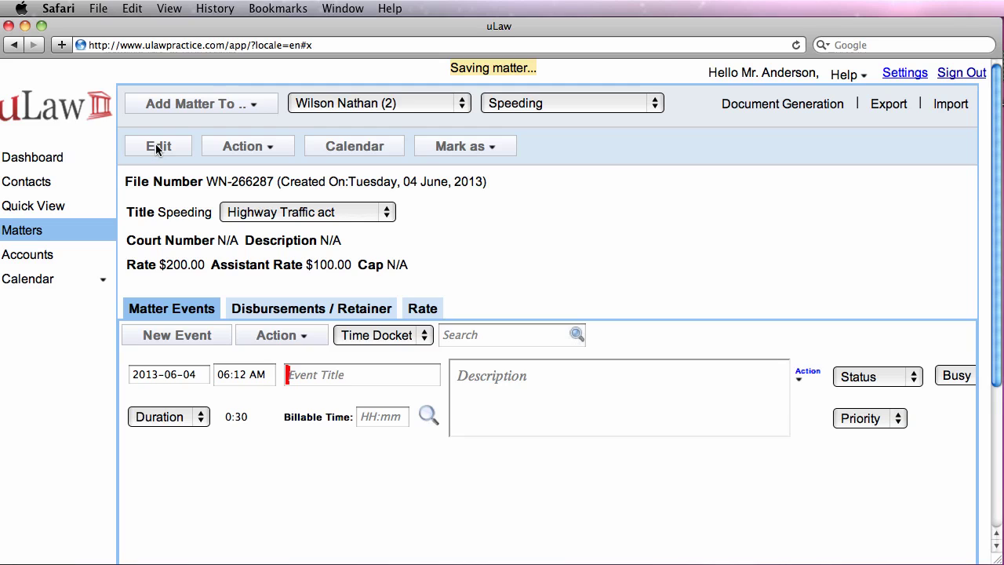
- Add an Initial Client Meeting event with 2:00 billable time to the Family & Wills matter
{"action": "left_click", "coordinate": [548, 103]}
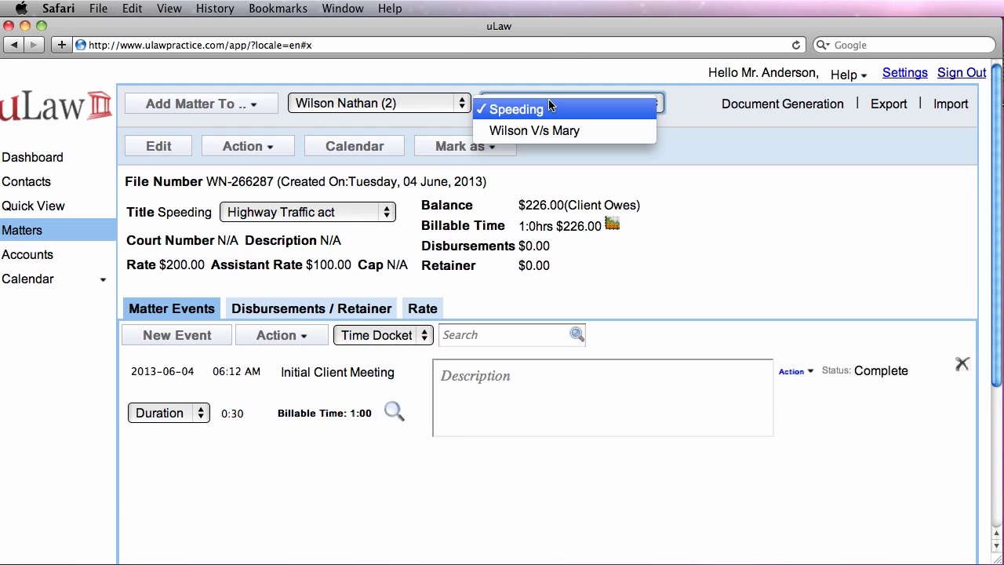
{"action": "left_click", "coordinate": [536, 130]}
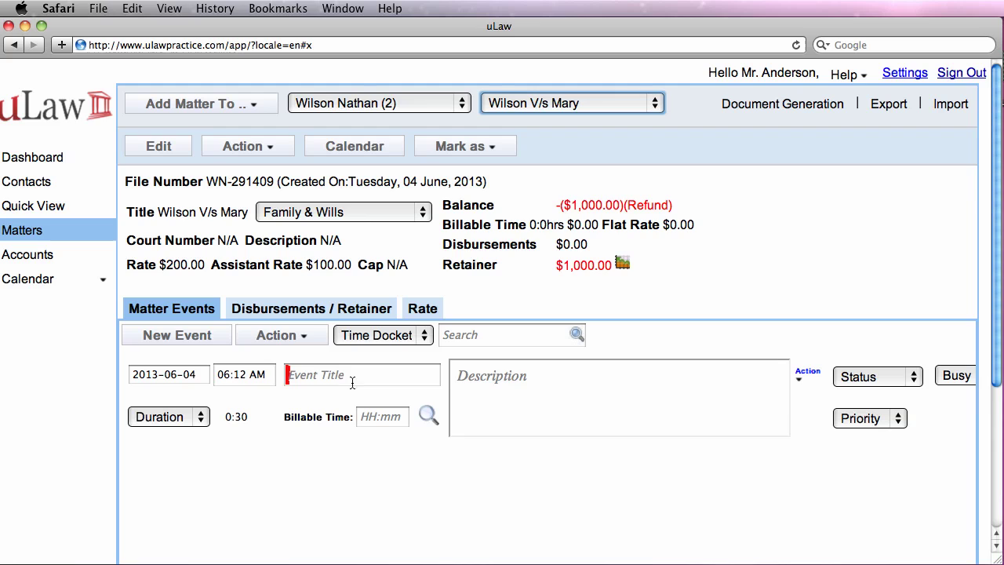
{"action": "left_click", "coordinate": [349, 377]}
{"action": "type", "text": "ini"}
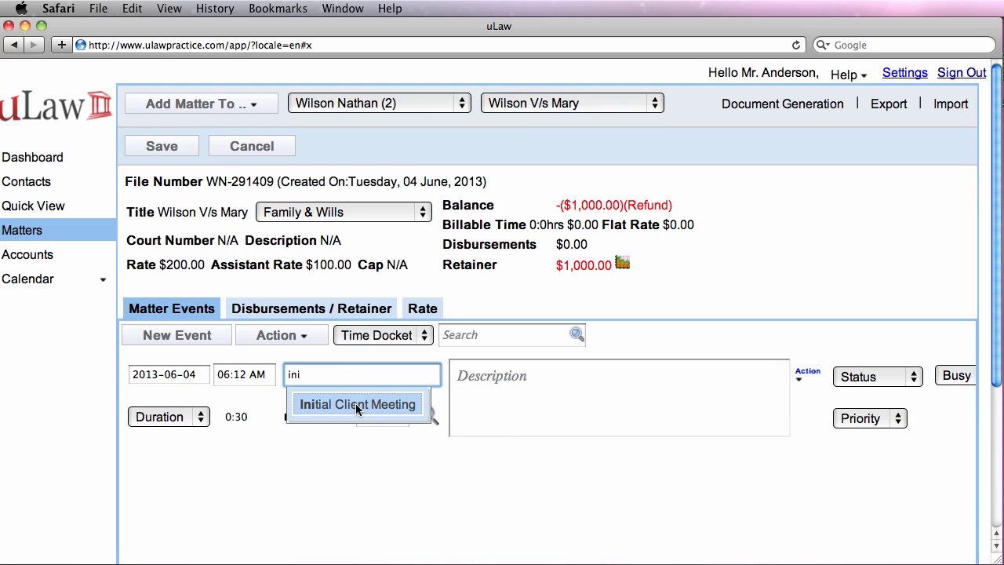
{"action": "left_click", "coordinate": [353, 404]}
{"action": "left_click", "coordinate": [379, 419]}
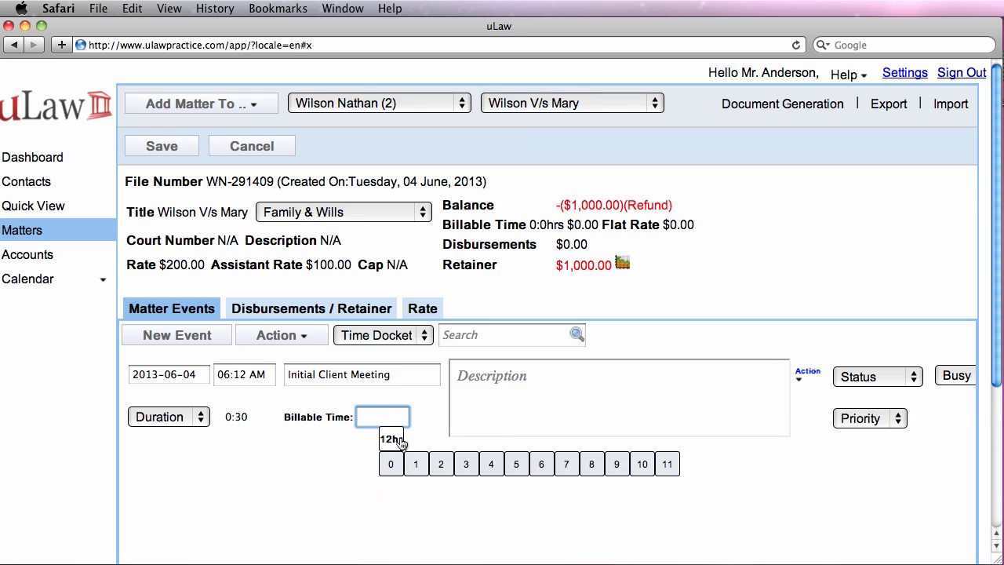
{"action": "mouse_move", "coordinate": [437, 466]}
{"action": "left_click", "coordinate": [441, 488]}
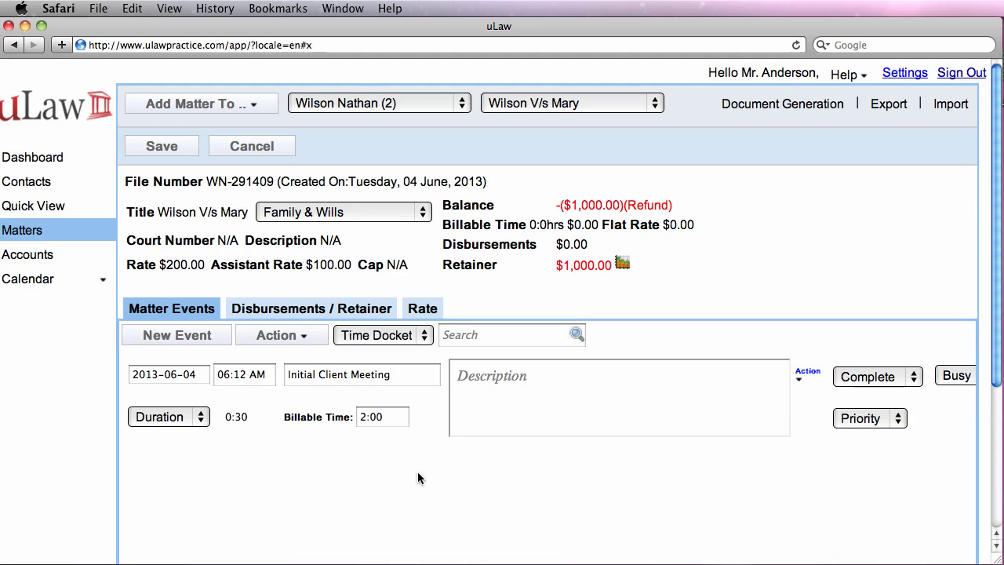
{"action": "left_click", "coordinate": [160, 148]}
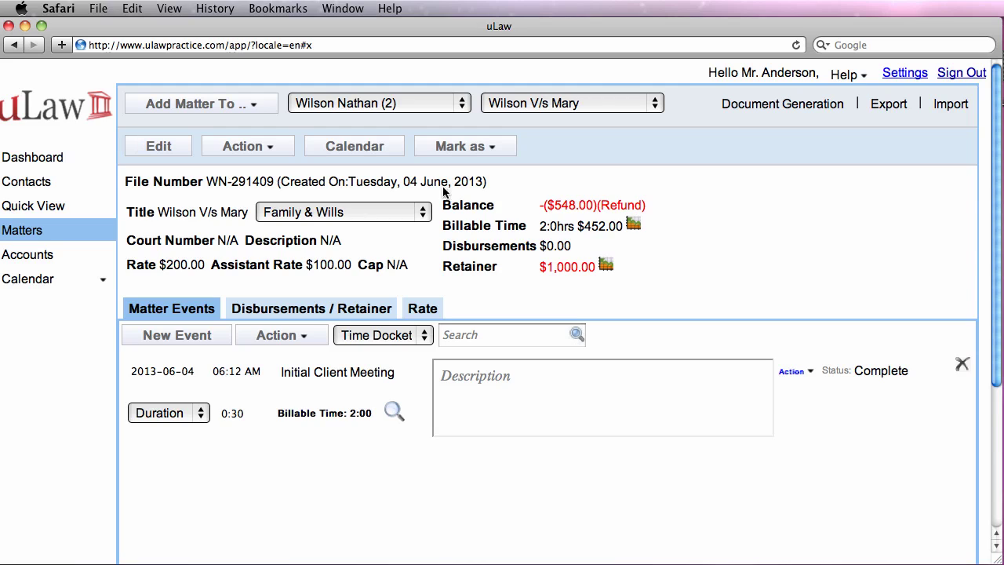
- Generate a completed invoice for the Family & Wills matter with the default terms
{"action": "left_click", "coordinate": [803, 108]}
{"action": "mouse_move", "coordinate": [814, 145]}
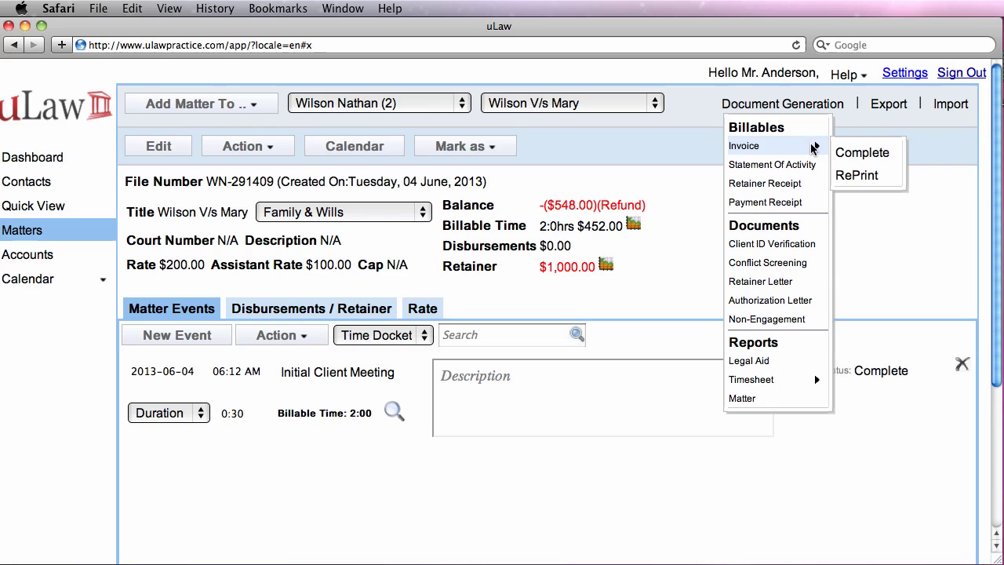
{"action": "left_click", "coordinate": [864, 156]}
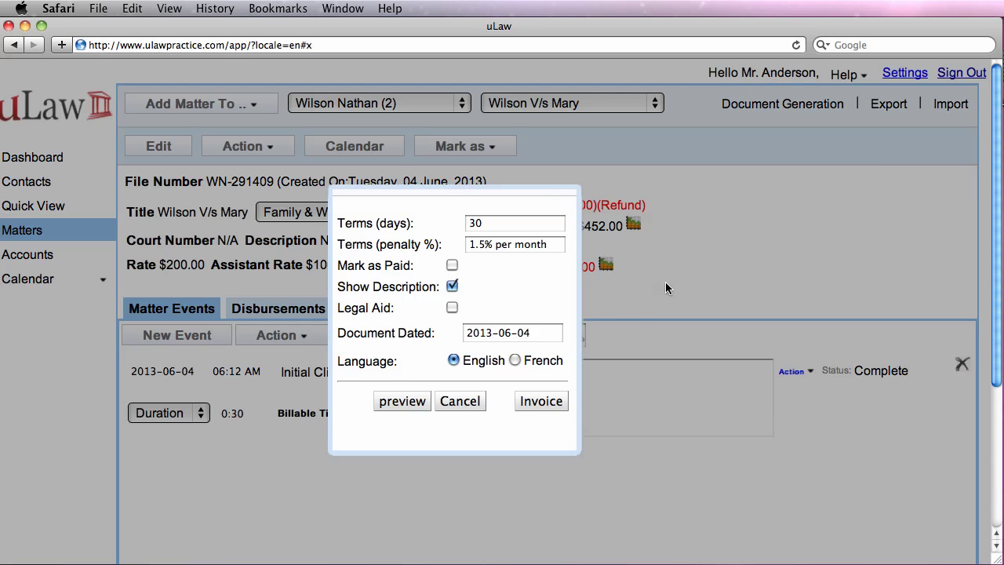
{"action": "left_click", "coordinate": [548, 401]}
{"action": "left_click", "coordinate": [548, 403]}
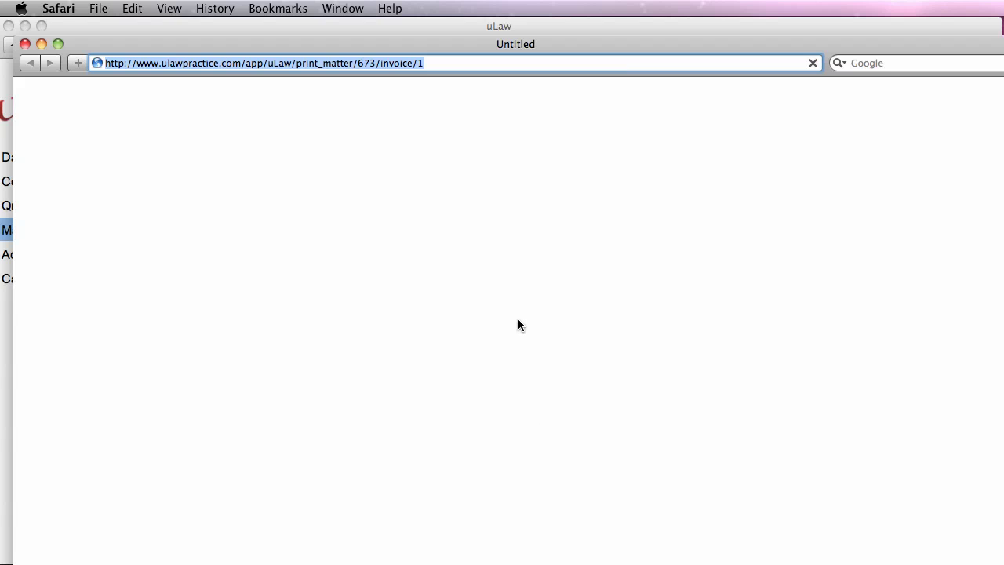
- Review the invoice 0001014 PDF's $400.00 total, then close it and the blank window
{"action": "scroll", "coordinate": [473, 259], "scroll_direction": "down", "scroll_amount": 3}
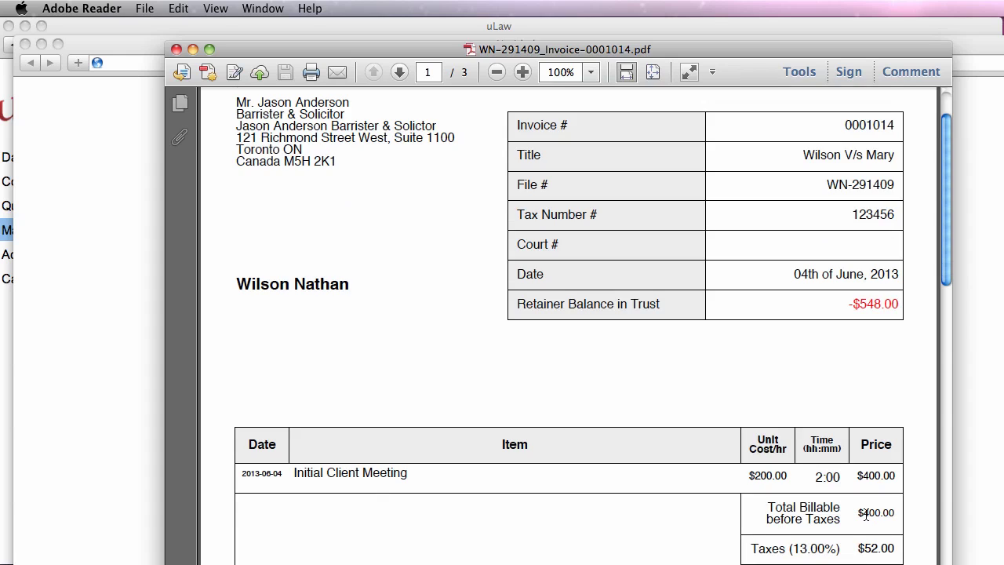
{"action": "left_click_drag", "start_coordinate": [866, 515], "coordinate": [905, 513]}
{"action": "left_click", "coordinate": [177, 49]}
{"action": "left_click", "coordinate": [25, 44]}
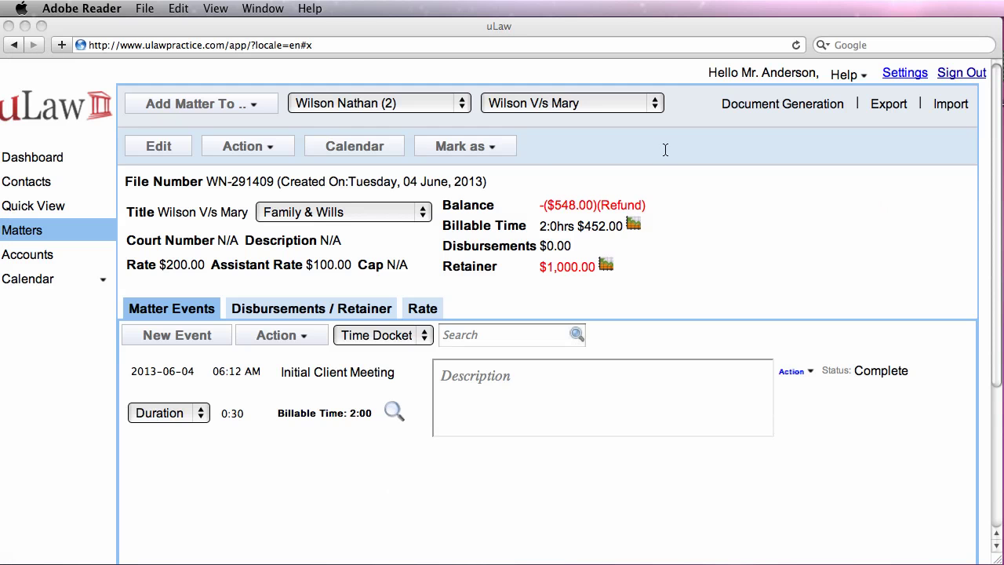
- Switch to the Speeding matter and issue a completed invoice with the default terms
{"action": "left_click", "coordinate": [624, 107]}
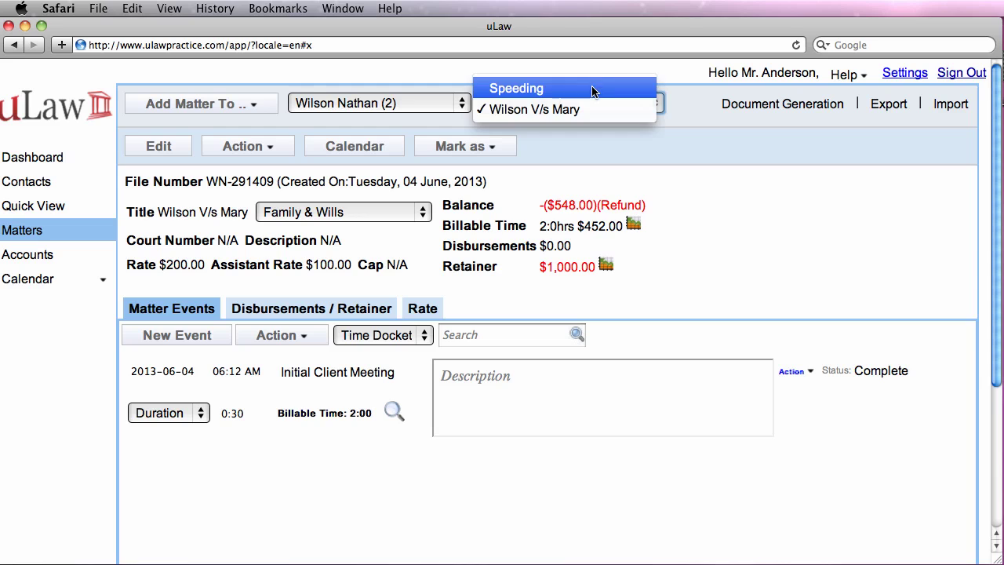
{"action": "left_click", "coordinate": [593, 90]}
{"action": "left_click", "coordinate": [784, 104]}
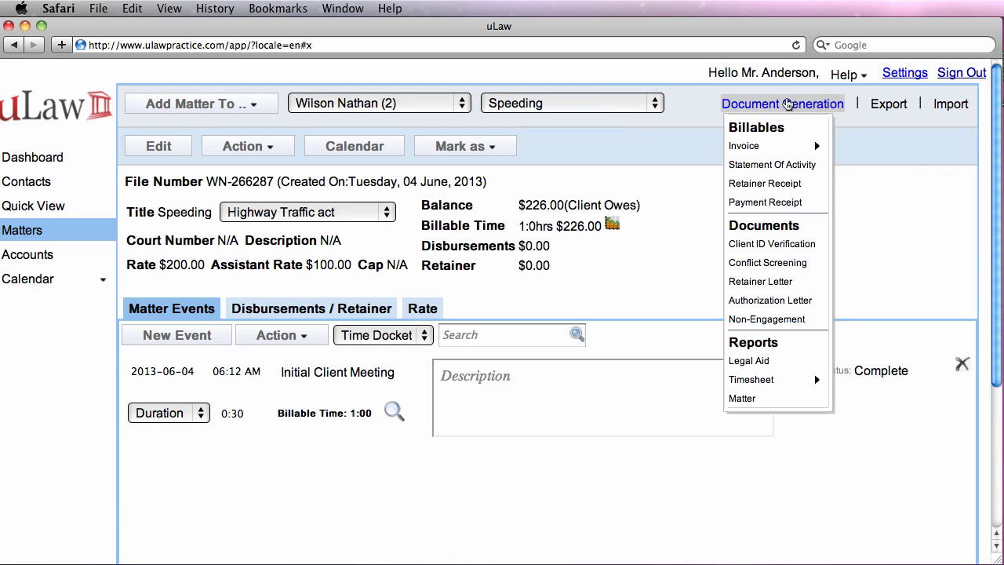
{"action": "mouse_move", "coordinate": [803, 149]}
{"action": "left_click", "coordinate": [866, 151]}
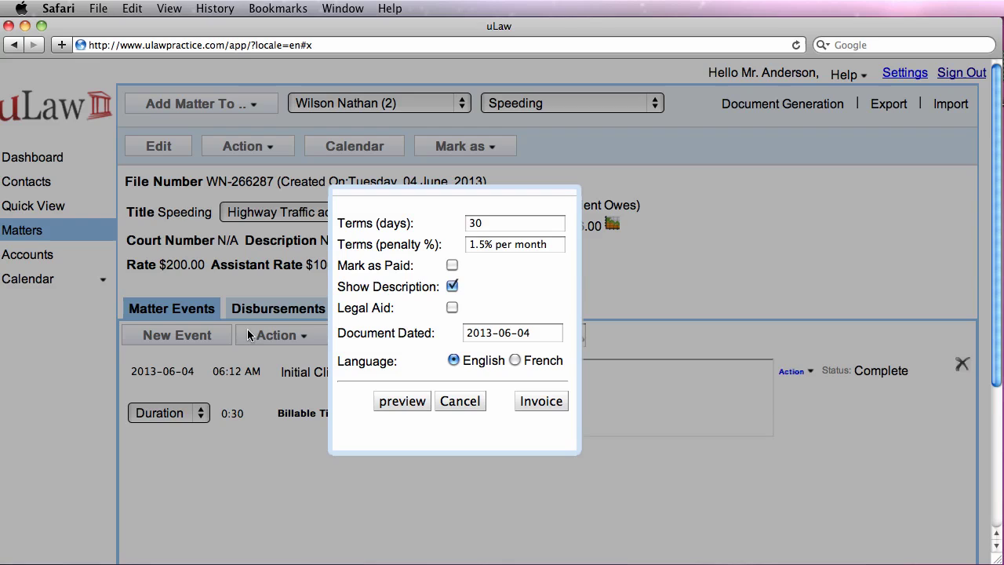
{"action": "left_click", "coordinate": [539, 402]}
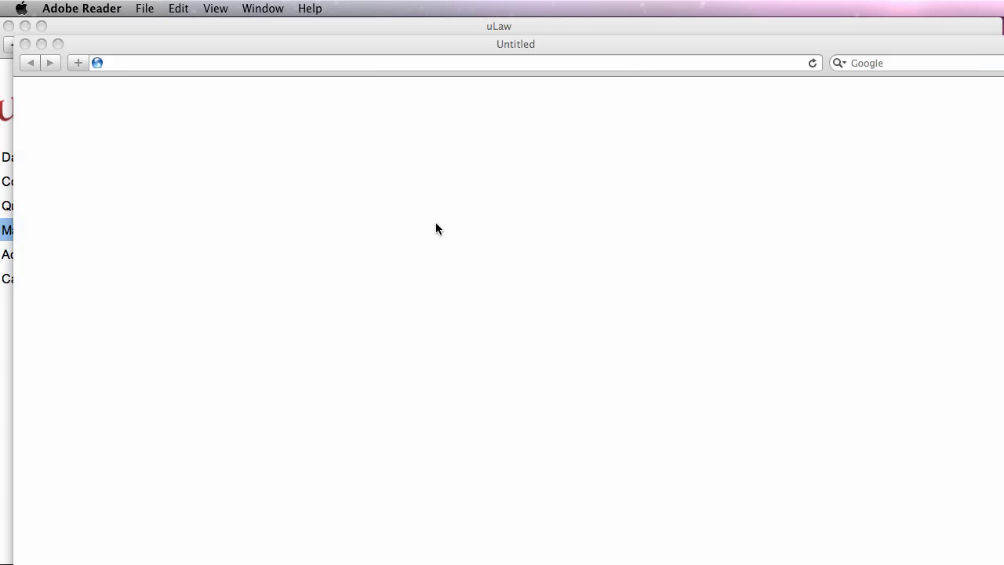
- Scroll through the invoice 0001015 PDF showing $226.00 due
{"action": "scroll", "coordinate": [434, 223], "scroll_direction": "down", "scroll_amount": 2}
{"action": "scroll", "coordinate": [784, 331], "scroll_direction": "down", "scroll_amount": 2}
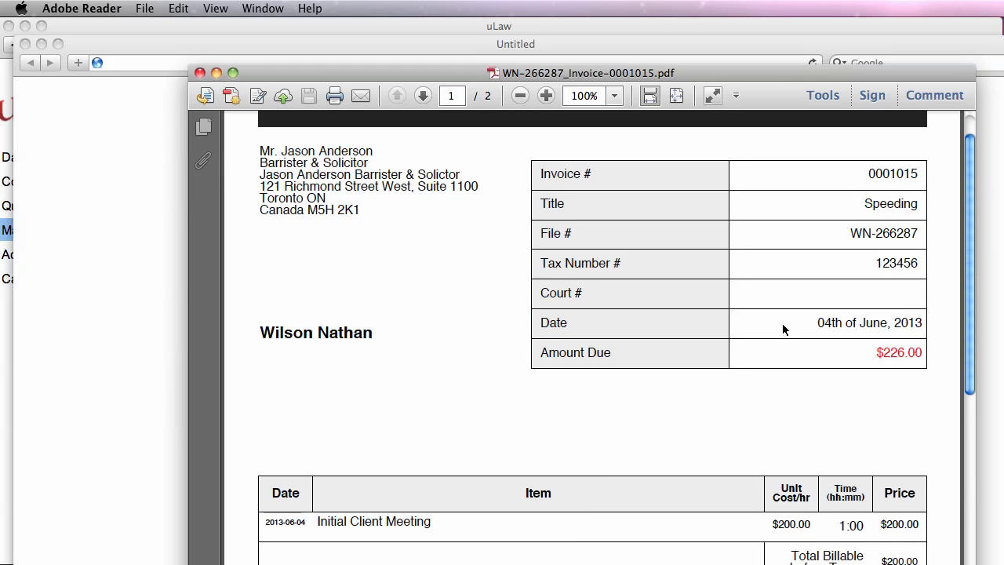
{"action": "scroll", "coordinate": [776, 360], "scroll_direction": "down", "scroll_amount": 4}
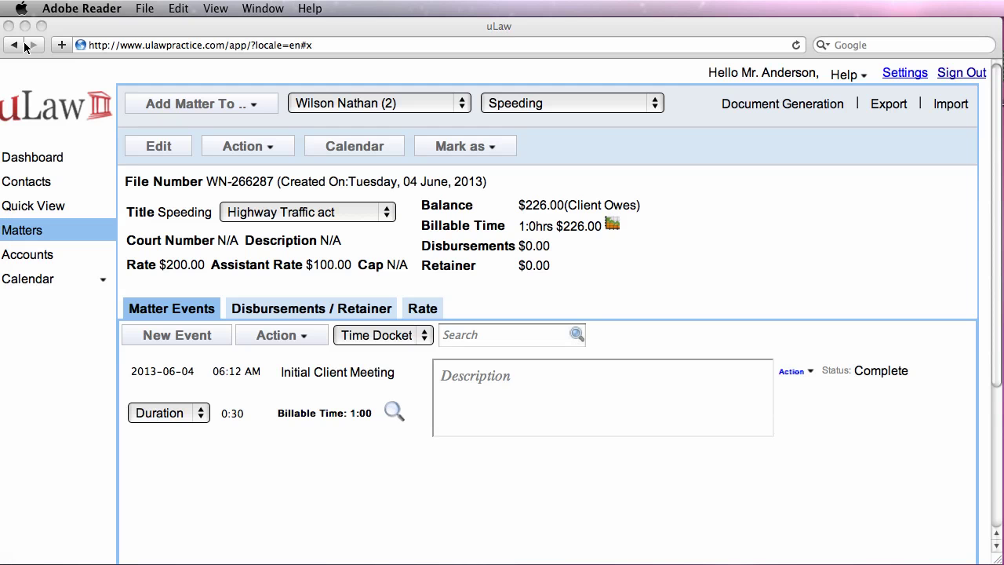
- Close the leftover window and open the Accounts Receivable ledger by searching 'acc'
{"action": "left_click", "coordinate": [33, 258]}
{"action": "left_click", "coordinate": [33, 258]}
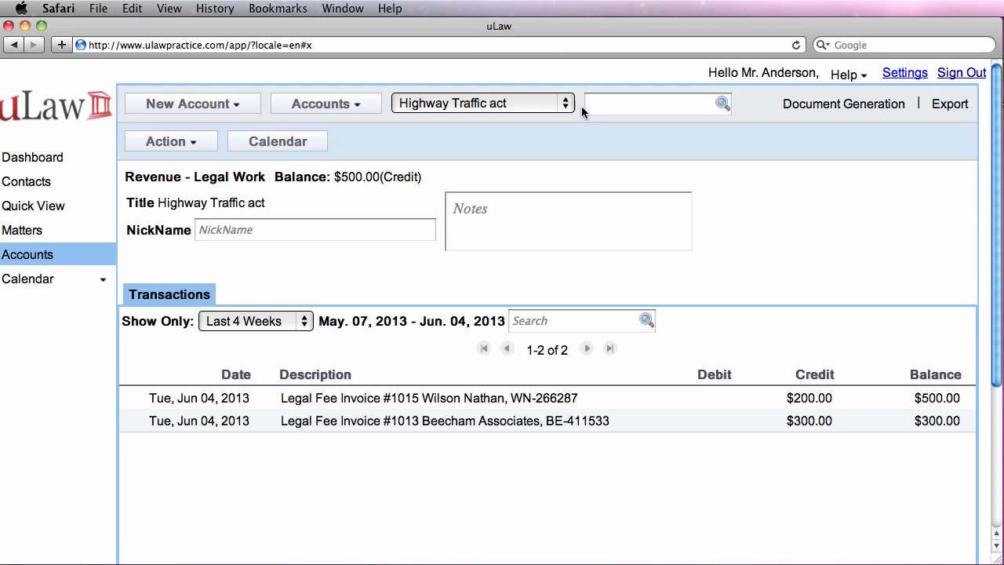
{"action": "left_click", "coordinate": [613, 107]}
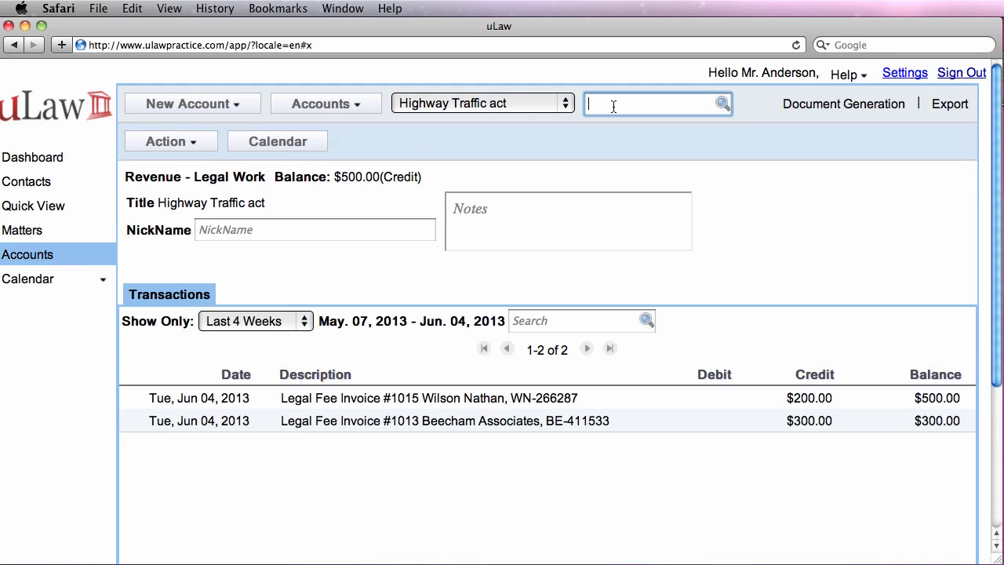
{"action": "type", "text": "acc"}
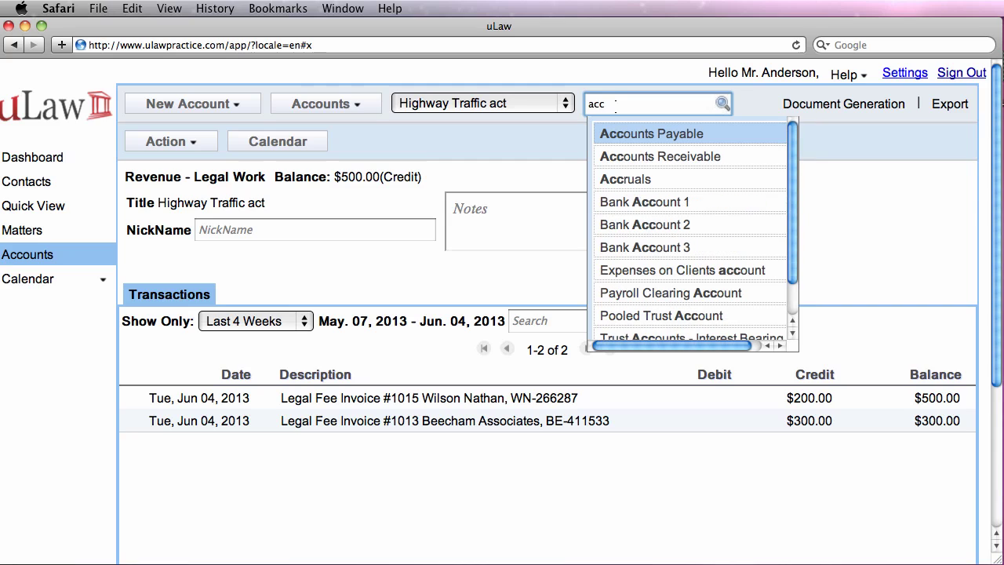
{"action": "key", "text": "Down"}
{"action": "key", "text": "Return"}
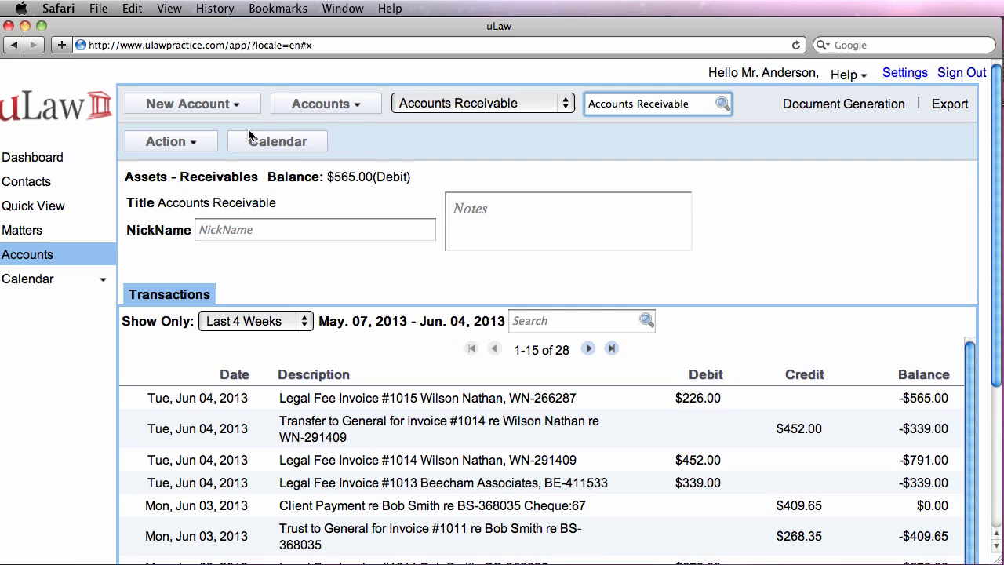
- Open the Highway Traffic act revenue account under Revenue > Legal Work
{"action": "left_click", "coordinate": [355, 103]}
{"action": "mouse_move", "coordinate": [346, 208]}
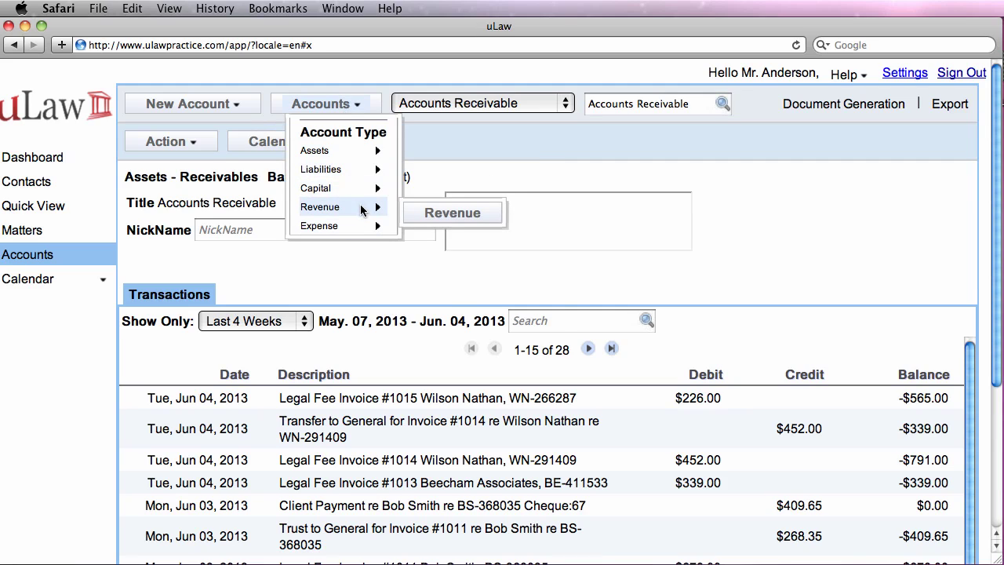
{"action": "mouse_move", "coordinate": [468, 218]}
{"action": "mouse_move", "coordinate": [500, 241]}
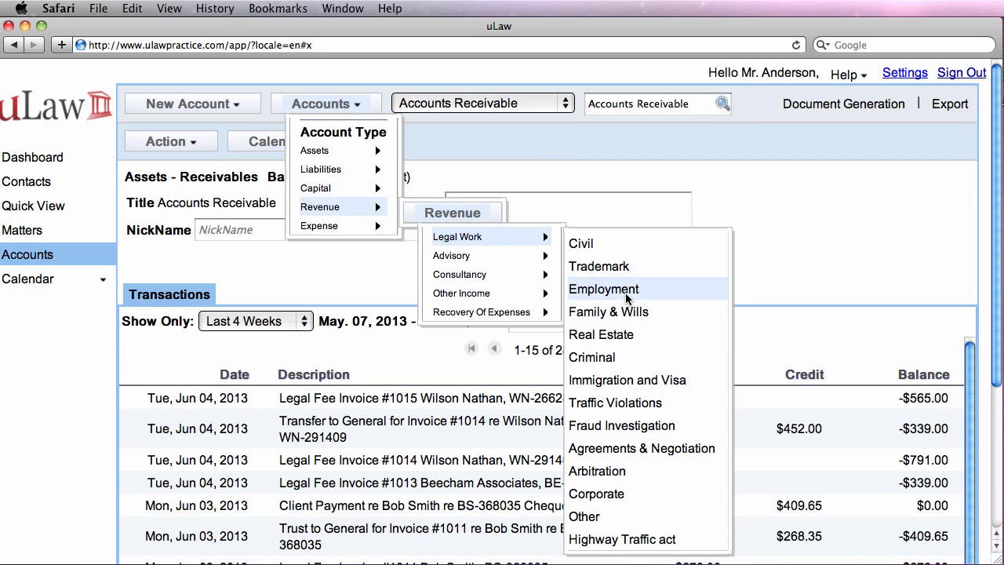
{"action": "left_click", "coordinate": [638, 539]}
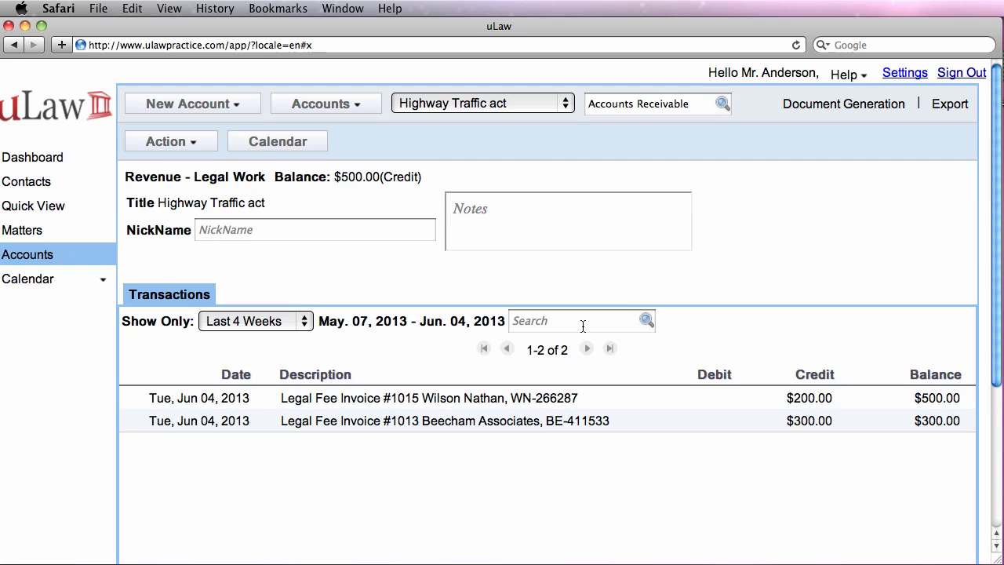
- Switch to the Family & Wills revenue account showing a $400.00 credit
{"action": "left_click", "coordinate": [530, 107]}
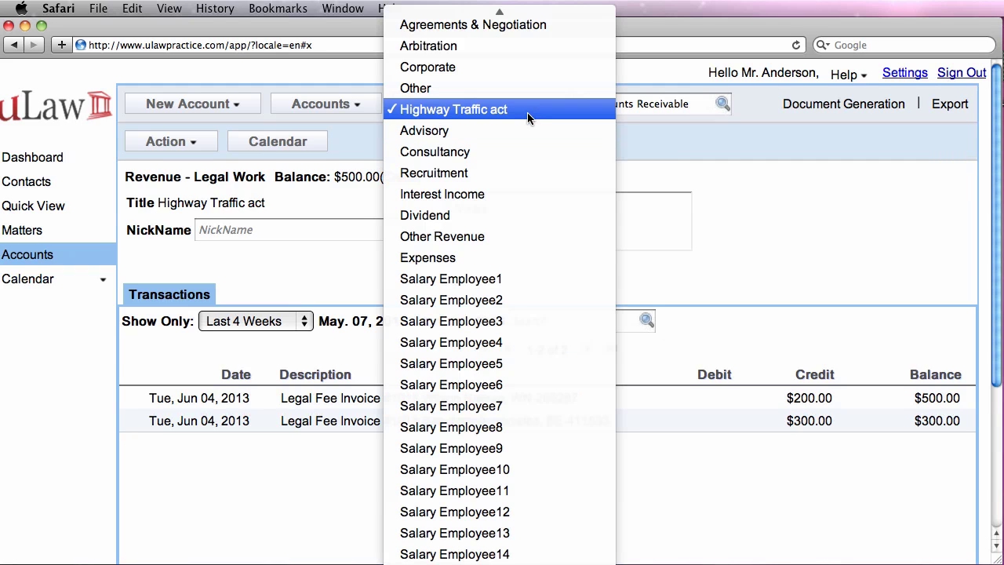
{"action": "scroll", "coordinate": [527, 112], "scroll_direction": "up", "scroll_amount": 1}
{"action": "scroll", "coordinate": [527, 112], "scroll_direction": "up", "scroll_amount": 3}
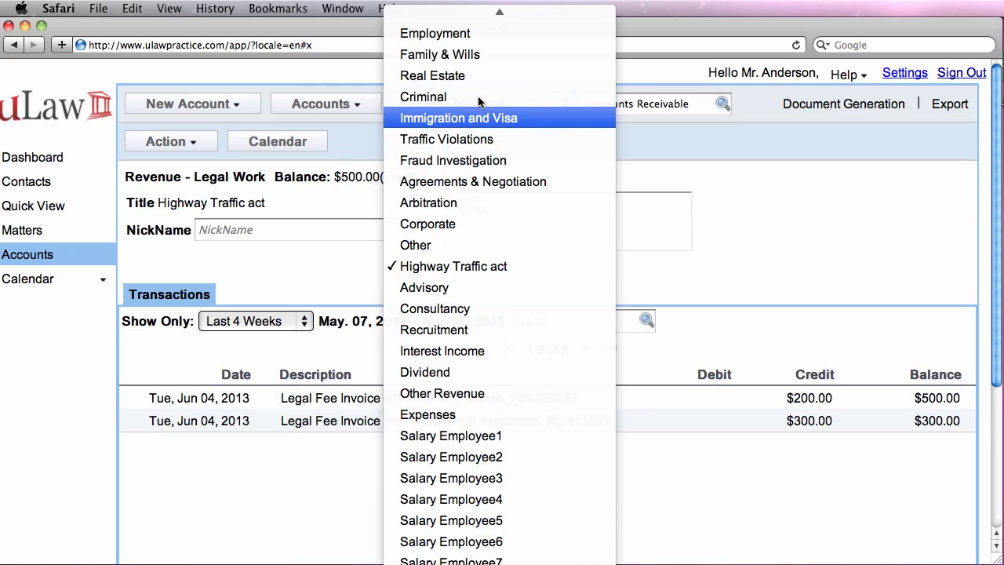
{"action": "left_click", "coordinate": [471, 54]}
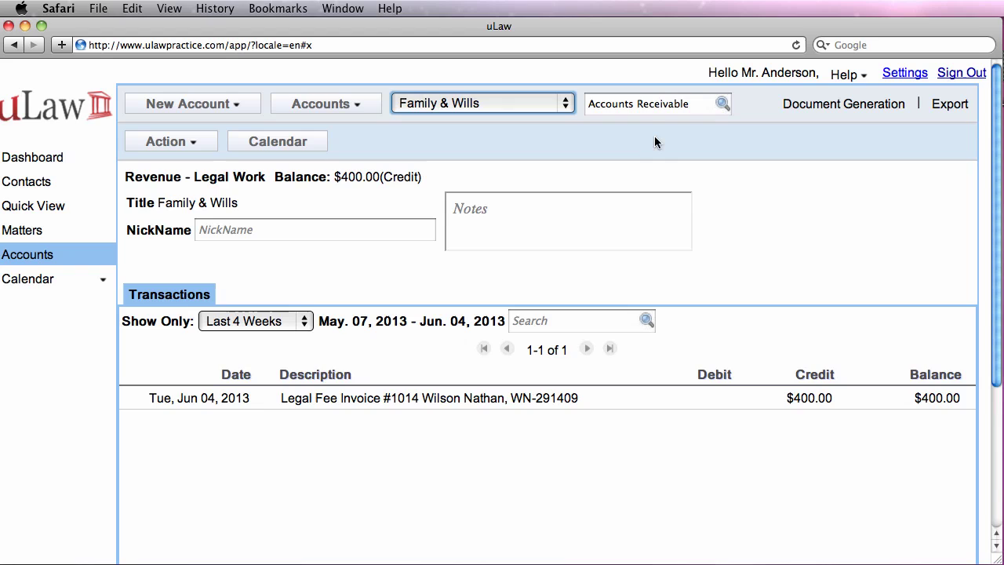
- Search 'HST' and open the HST Receivable ledger with its $306.93 credit balance
{"action": "double_click", "coordinate": [637, 104]}
{"action": "triple_click", "coordinate": [637, 103]}
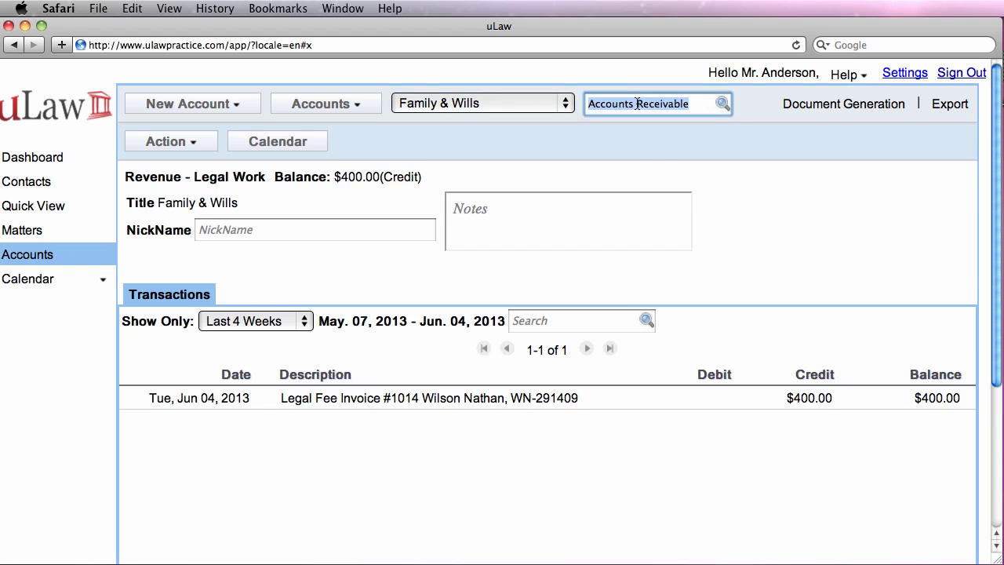
{"action": "type", "text": "HST"}
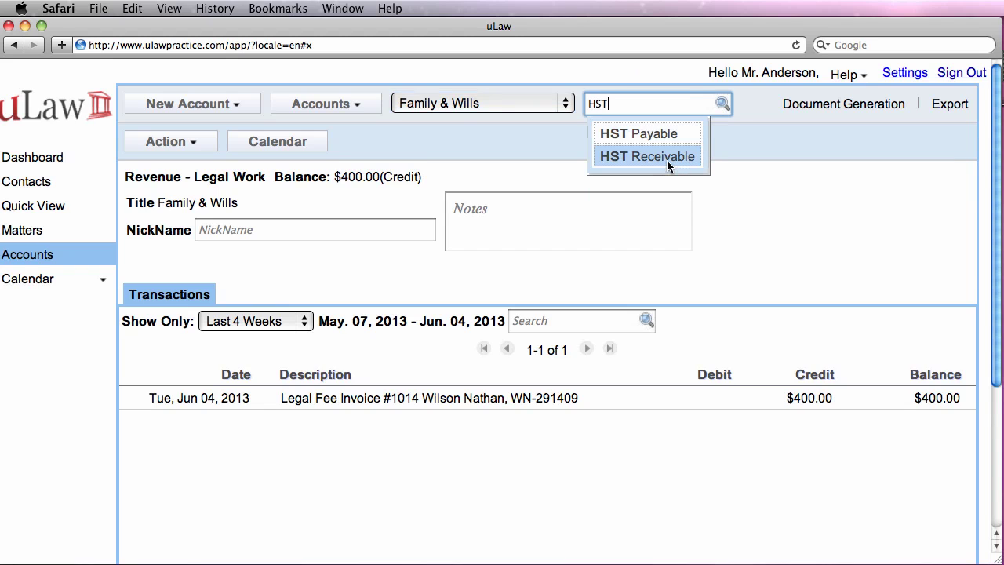
{"action": "left_click", "coordinate": [666, 157]}
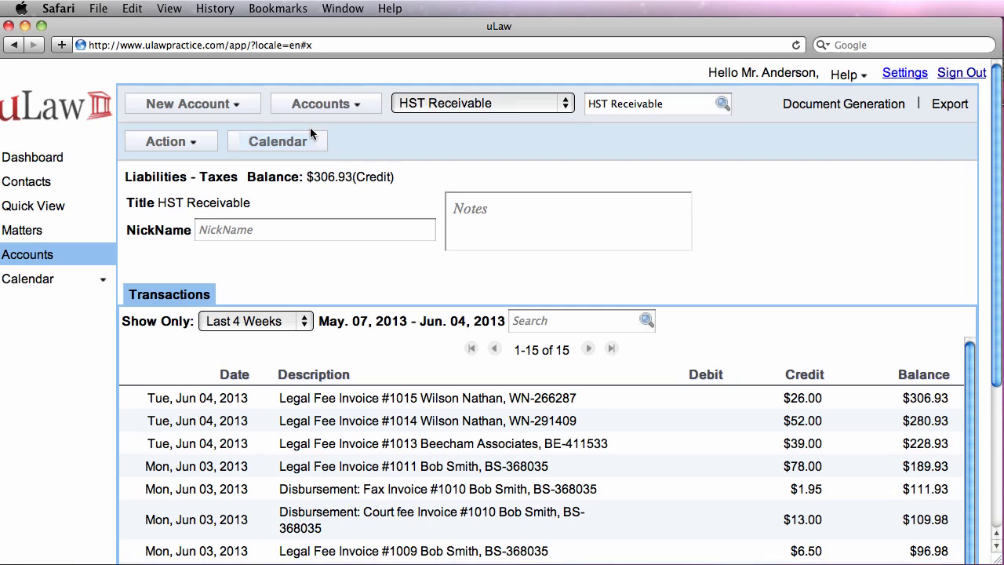
- Browse the list of account types
{"action": "left_click", "coordinate": [310, 104]}
{"action": "mouse_move", "coordinate": [356, 207]}
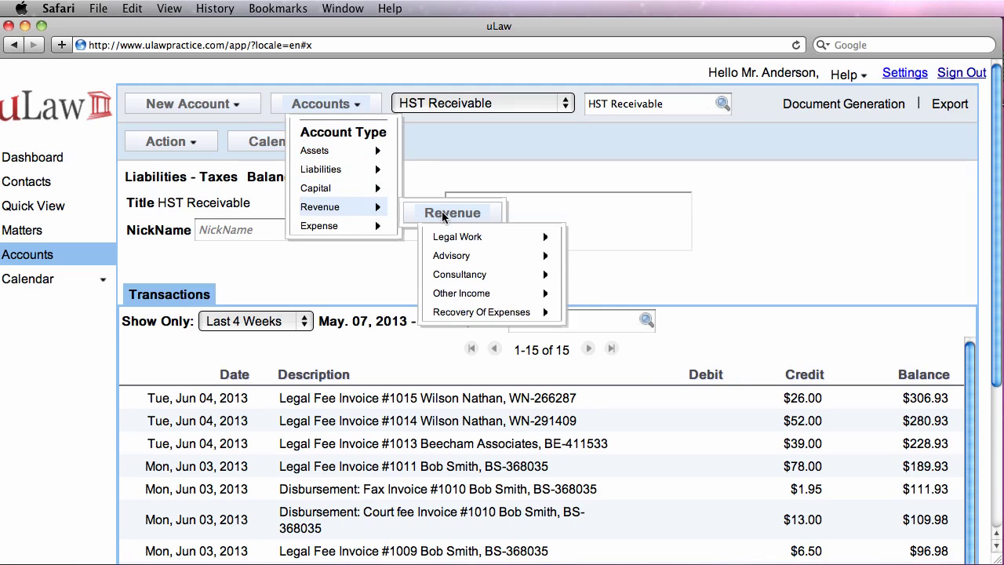
{"action": "mouse_move", "coordinate": [457, 239]}
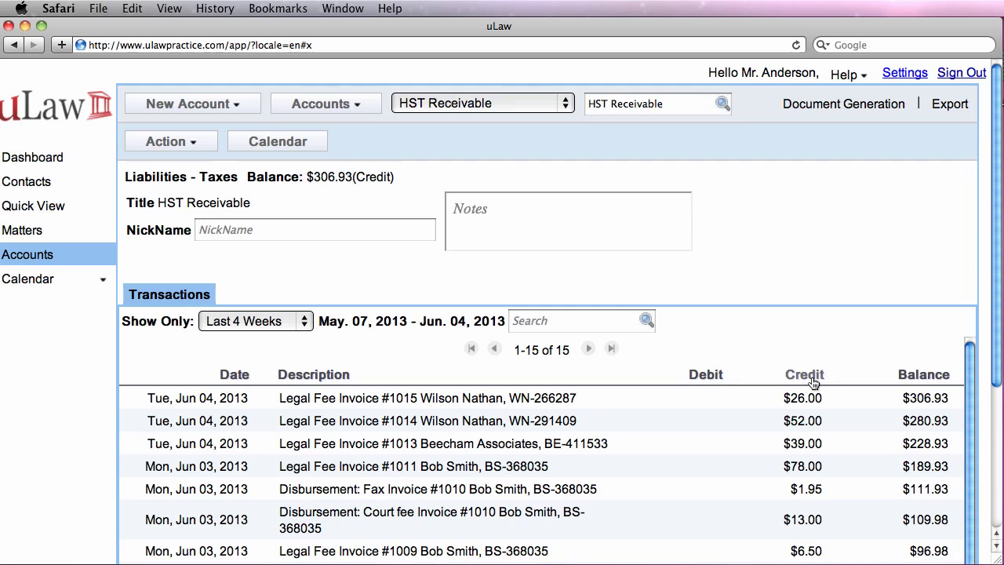
- Generate a monthly Profit/Loss report for June 2013
{"action": "left_click", "coordinate": [844, 105]}
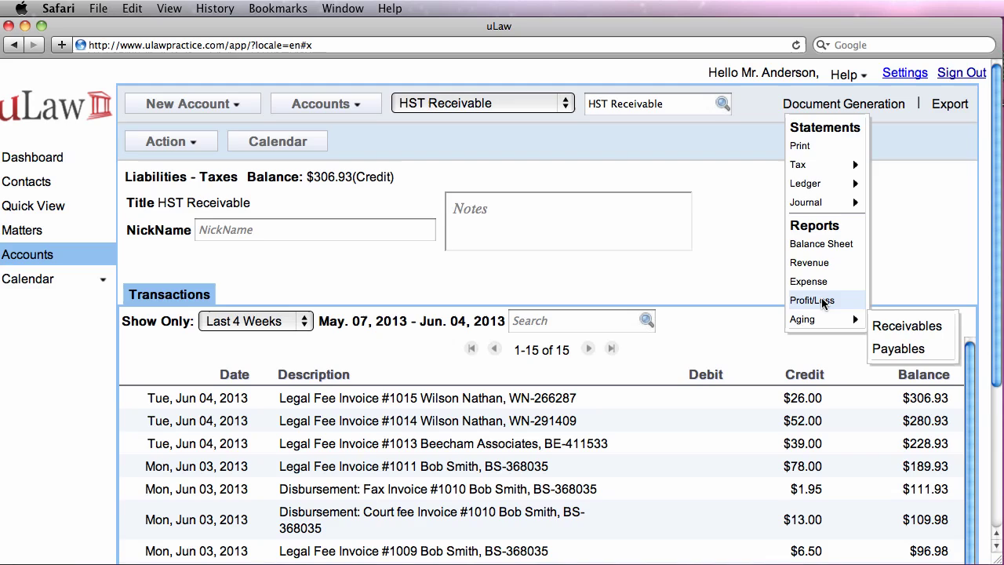
{"action": "left_click", "coordinate": [825, 300]}
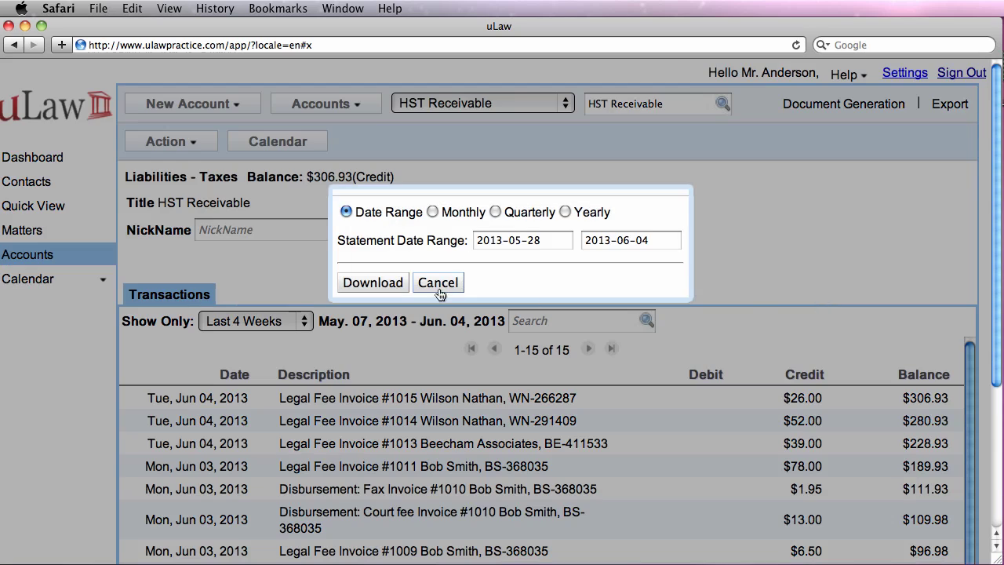
{"action": "left_click", "coordinate": [433, 212]}
{"action": "left_click", "coordinate": [510, 240]}
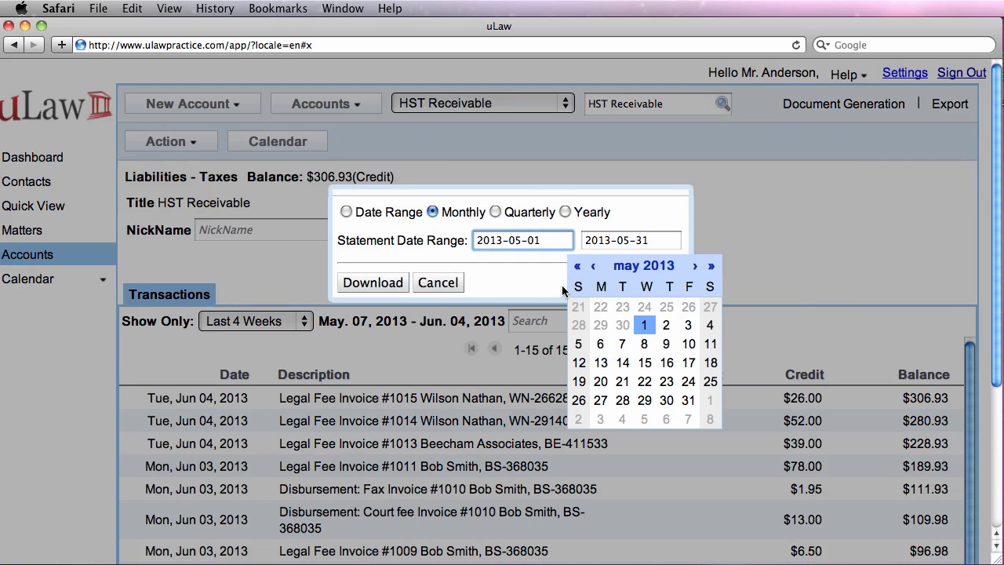
{"action": "left_click", "coordinate": [710, 400]}
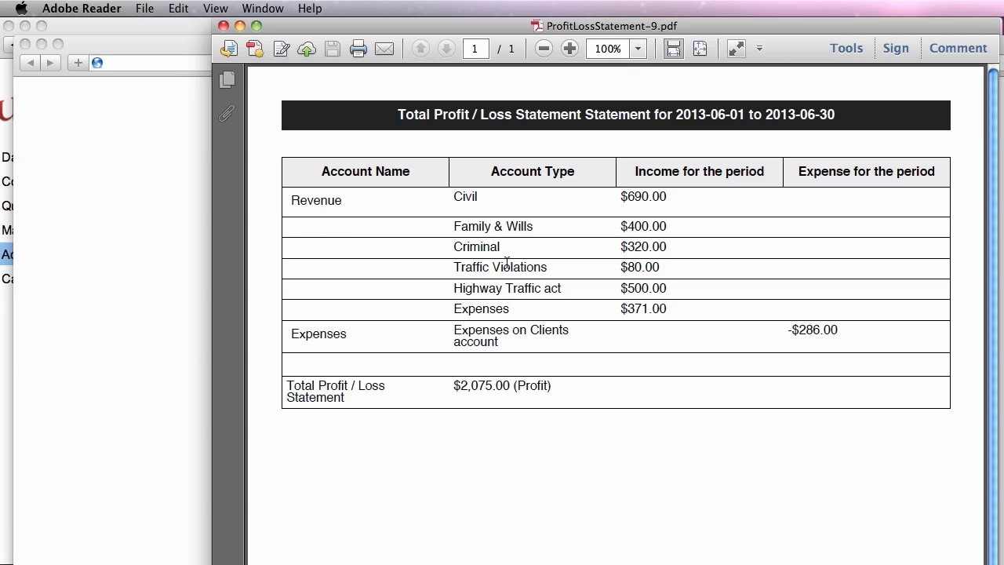
- Highlight the Highway Traffic act and Family & Wills $400.00 income figures, then return to uLaw
{"action": "left_click_drag", "start_coordinate": [503, 290], "coordinate": [650, 295]}
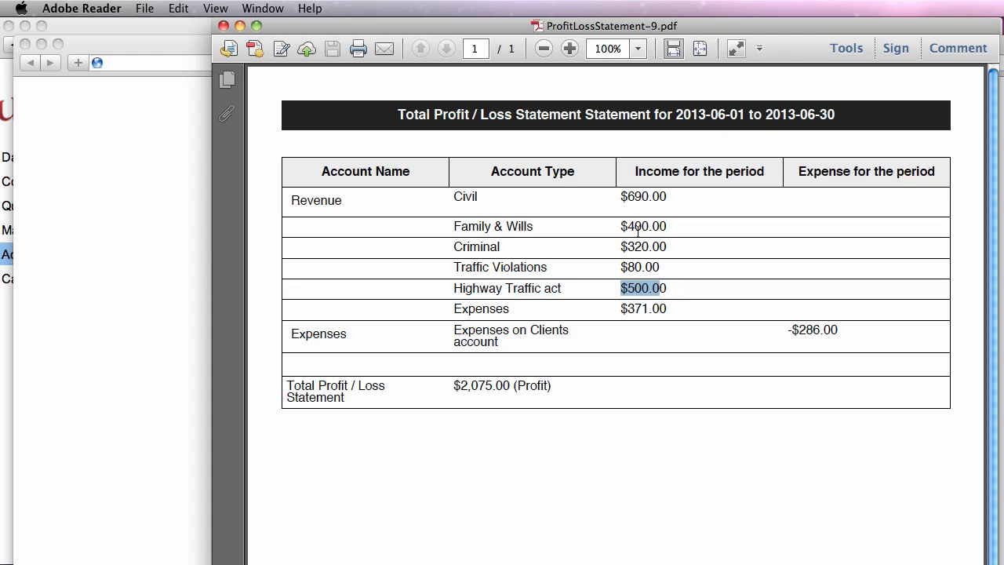
{"action": "left_click_drag", "start_coordinate": [627, 226], "coordinate": [679, 225]}
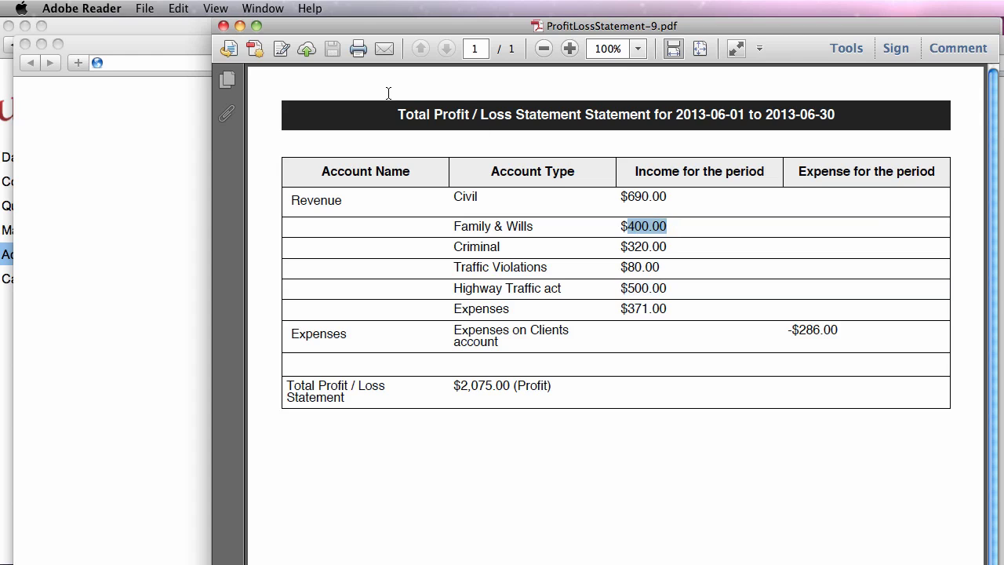
{"action": "left_click", "coordinate": [103, 27]}
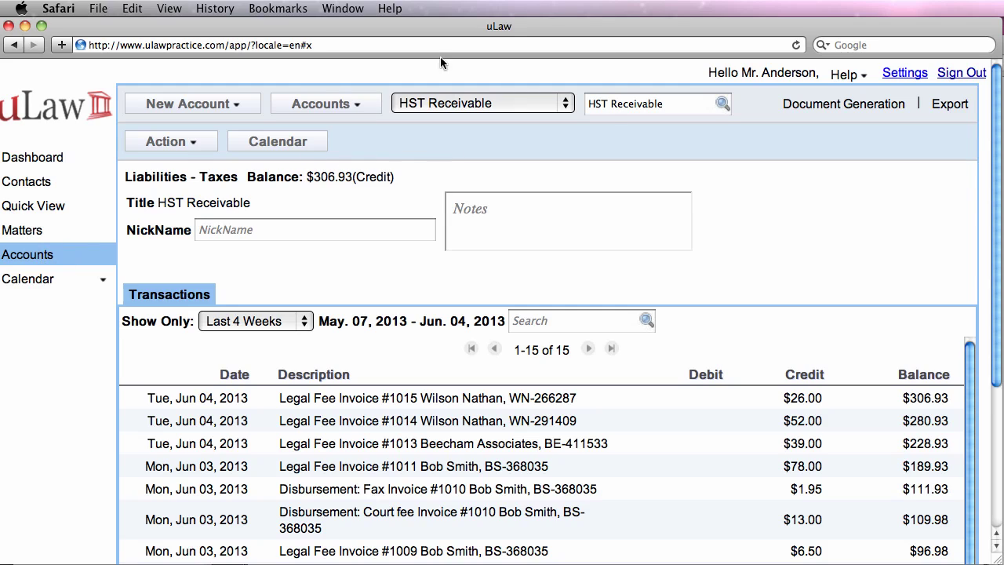
- Open the Accounts Receivable ledger by searching 'acc'
{"action": "left_click", "coordinate": [595, 109]}
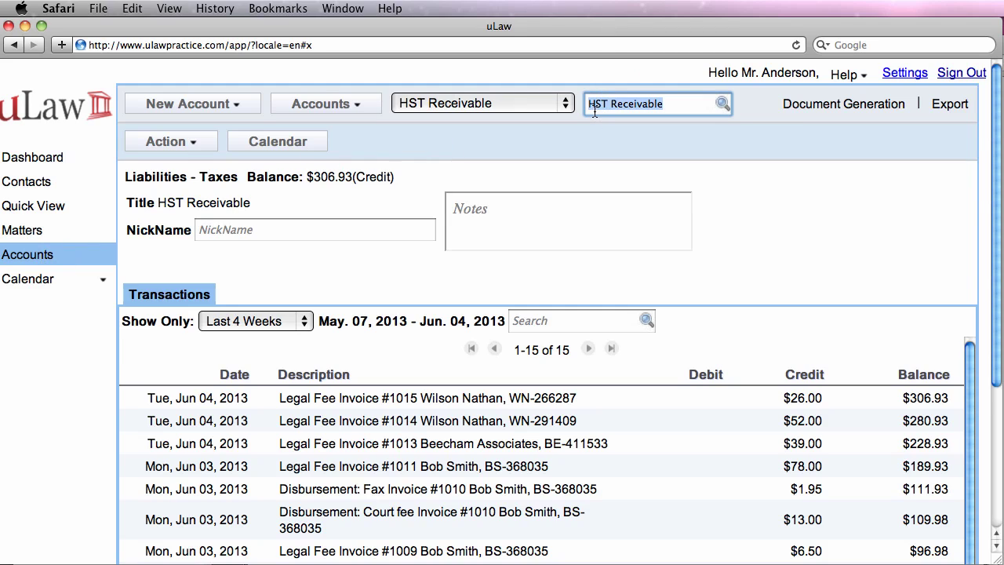
{"action": "type", "text": "acc"}
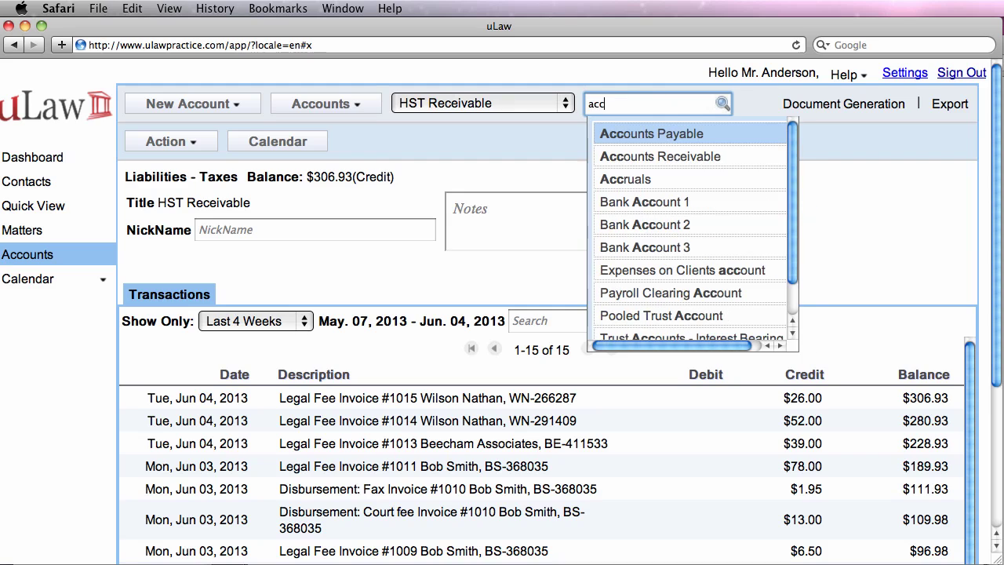
{"action": "key", "text": "Down"}
{"action": "key", "text": "Return"}
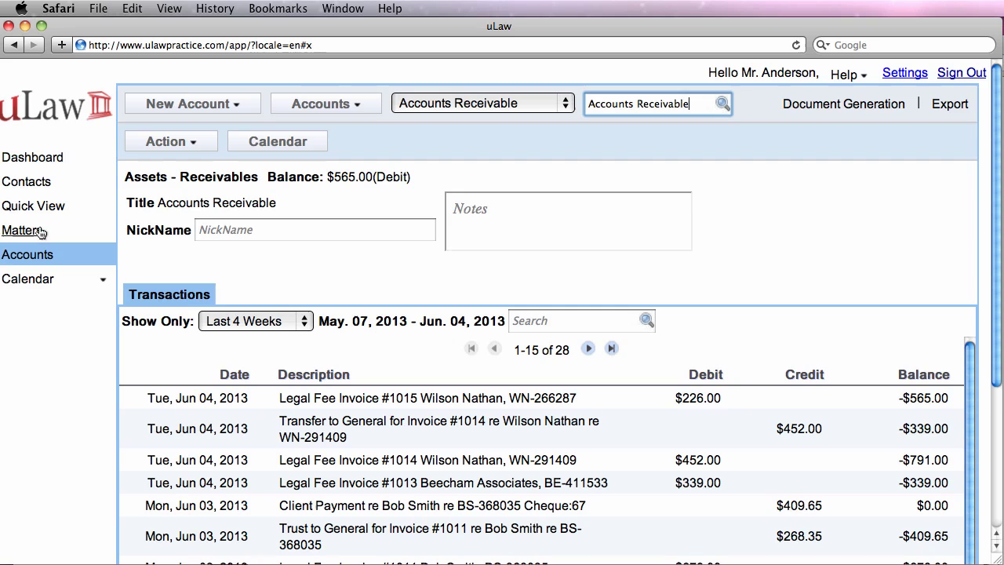
- Request a Client's Trust ledger statement covering all transactions and search for the client
{"action": "left_click", "coordinate": [829, 104]}
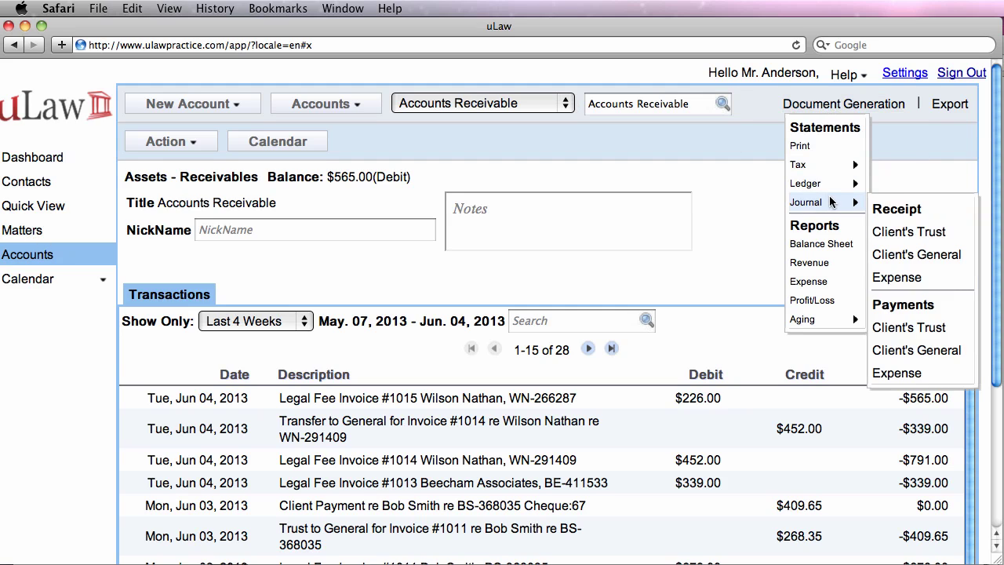
{"action": "left_click", "coordinate": [882, 190]}
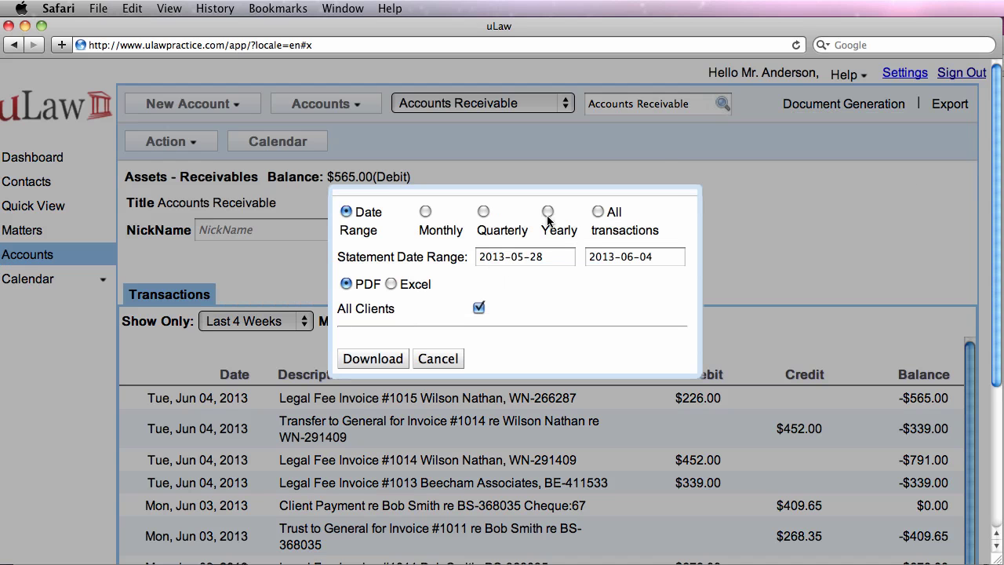
{"action": "left_click", "coordinate": [598, 212]}
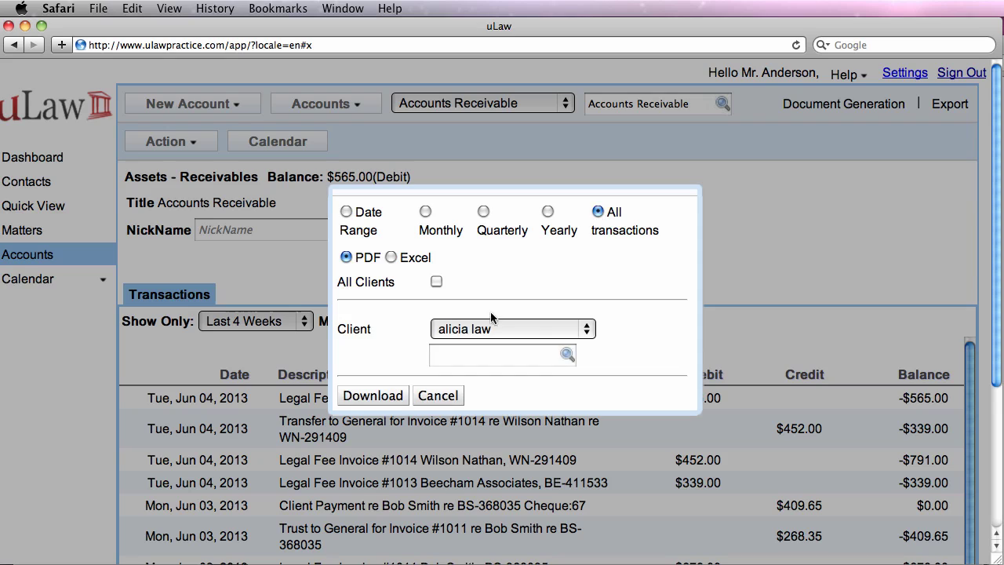
{"action": "left_click", "coordinate": [476, 355]}
{"action": "type", "text": "wil"}
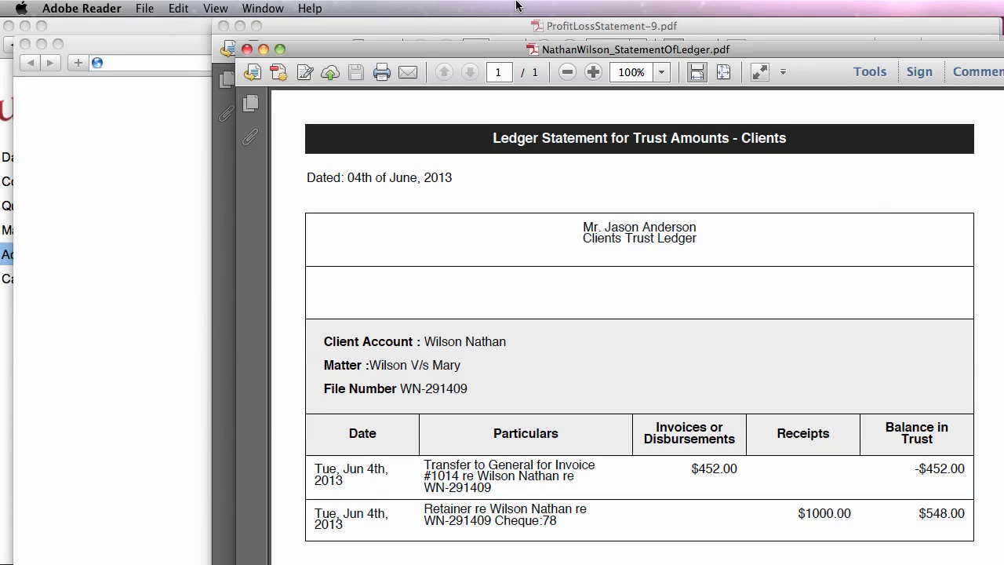
- Move the trust ledger PDF aside and scroll through its $452.00 transfer and $1000.00 retainer
{"action": "left_click_drag", "start_coordinate": [486, 56], "coordinate": [309, 37]}
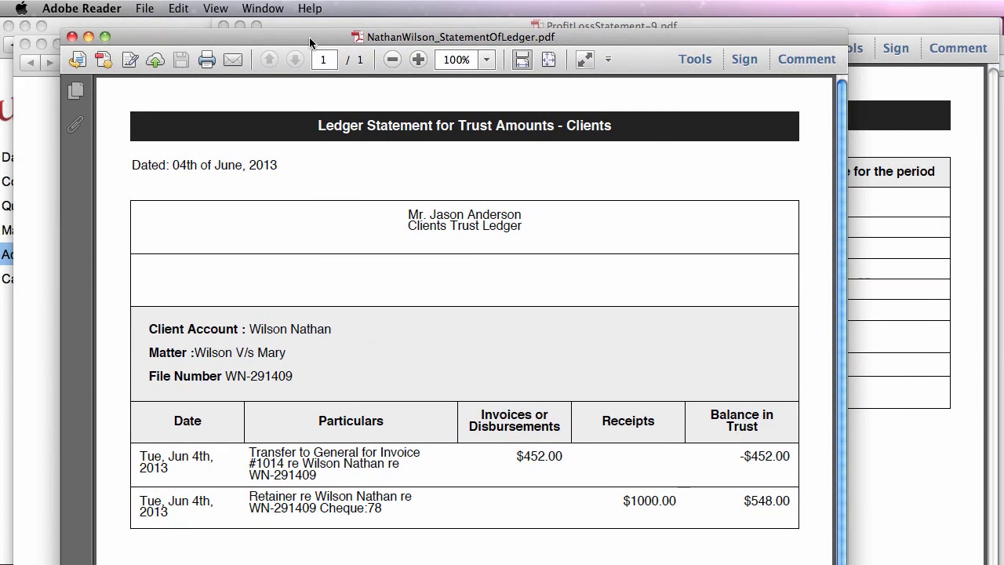
{"action": "scroll", "coordinate": [406, 233], "scroll_direction": "down", "scroll_amount": 3}
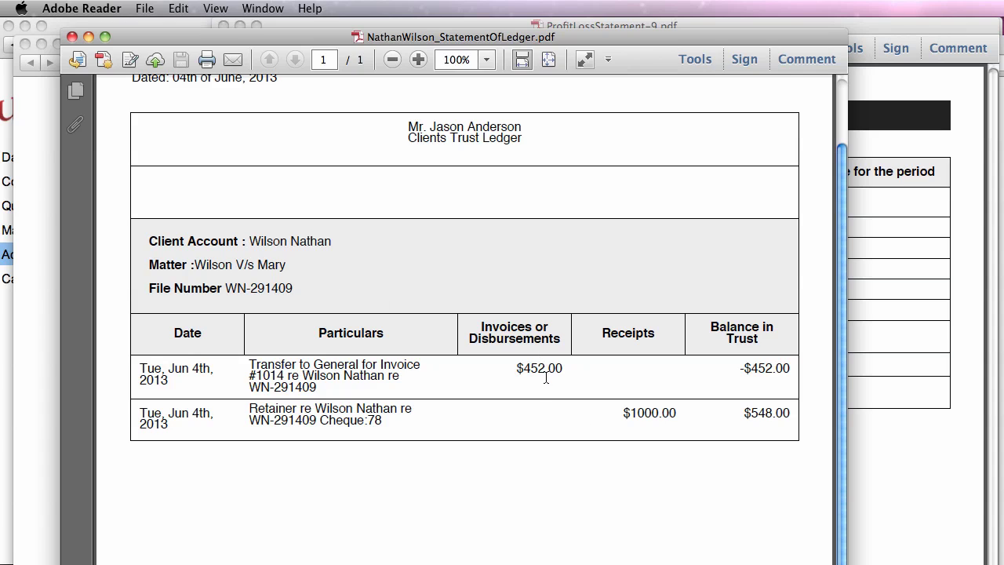
{"action": "scroll", "coordinate": [545, 378], "scroll_direction": "down", "scroll_amount": 5}
{"action": "scroll", "coordinate": [546, 382], "scroll_direction": "up", "scroll_amount": 8}
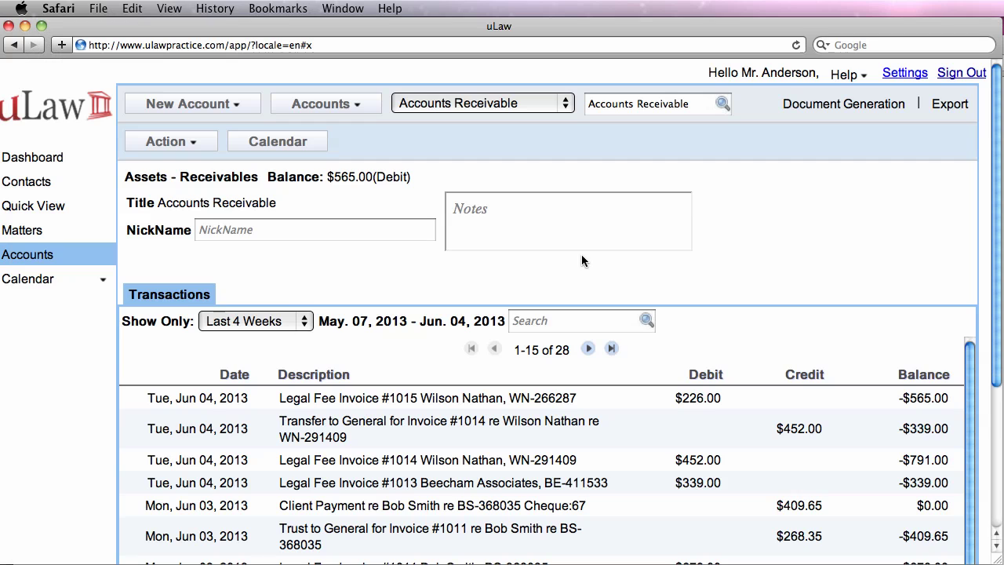
- Download an all-transactions client general ledger PDF for the Speeding matter's client
{"action": "key", "text": "super+Tab"}
{"action": "left_click", "coordinate": [845, 105]}
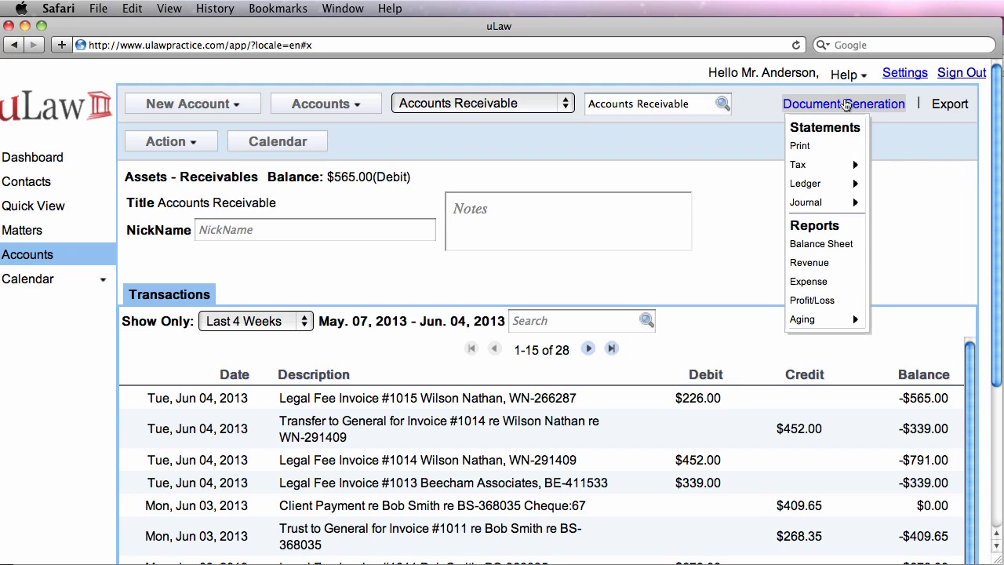
{"action": "mouse_move", "coordinate": [831, 183]}
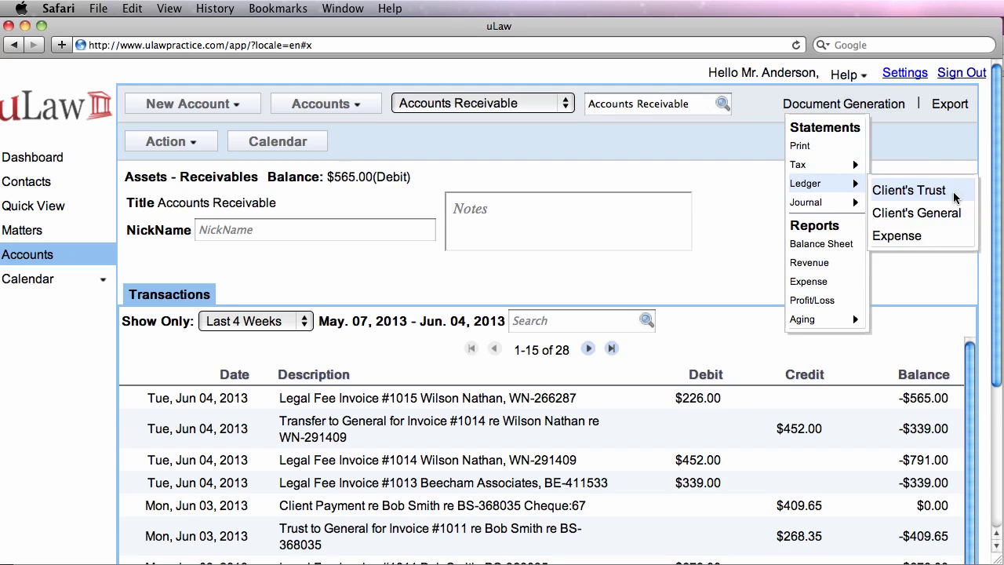
{"action": "left_click", "coordinate": [942, 213]}
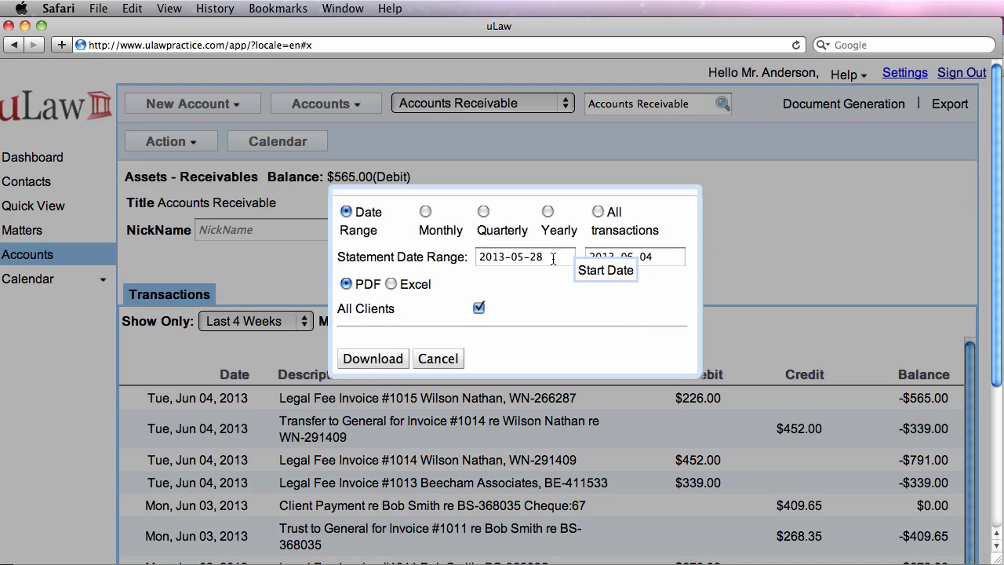
{"action": "left_click", "coordinate": [598, 211]}
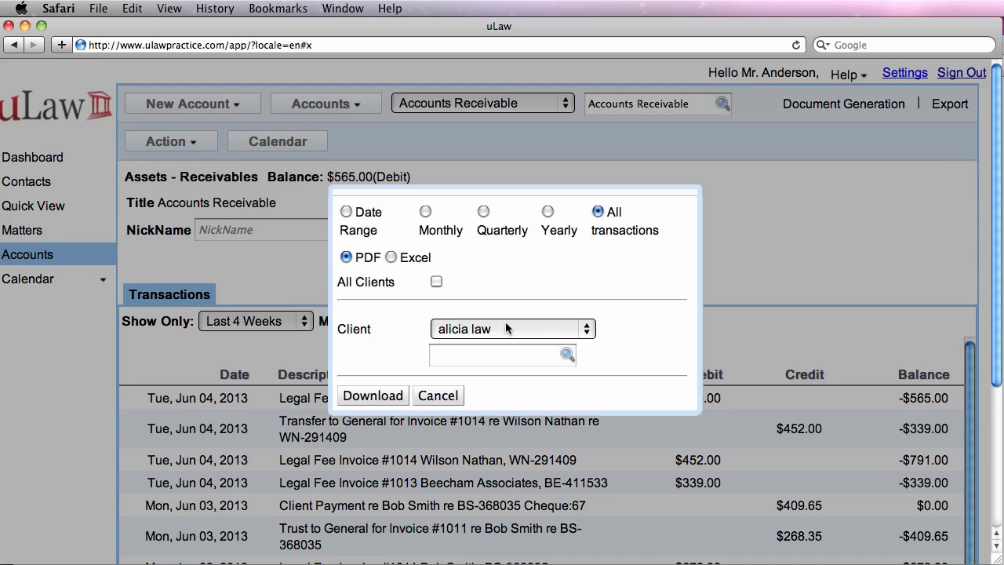
{"action": "left_click", "coordinate": [490, 355]}
{"action": "type", "text": "wil"}
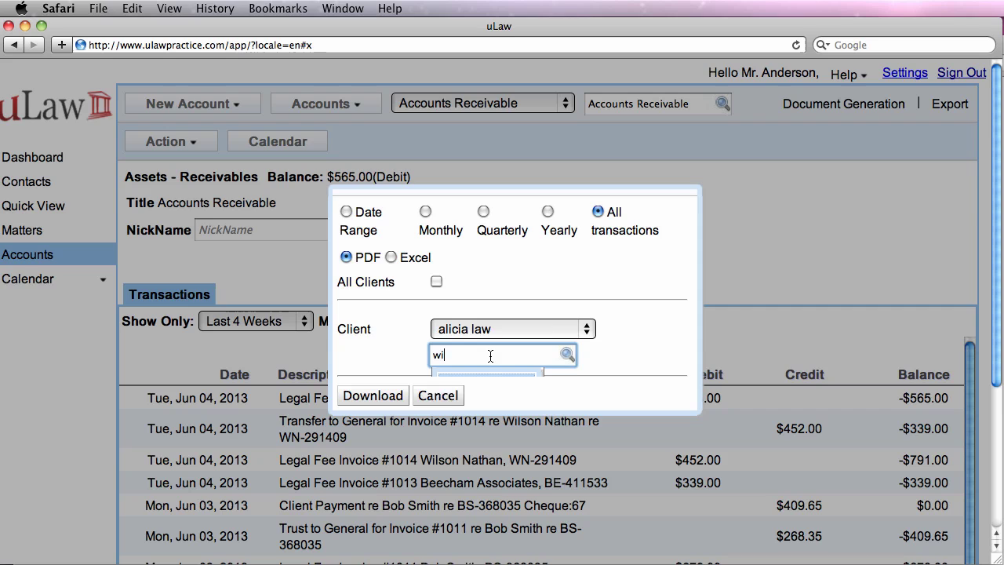
{"action": "left_click", "coordinate": [485, 383]}
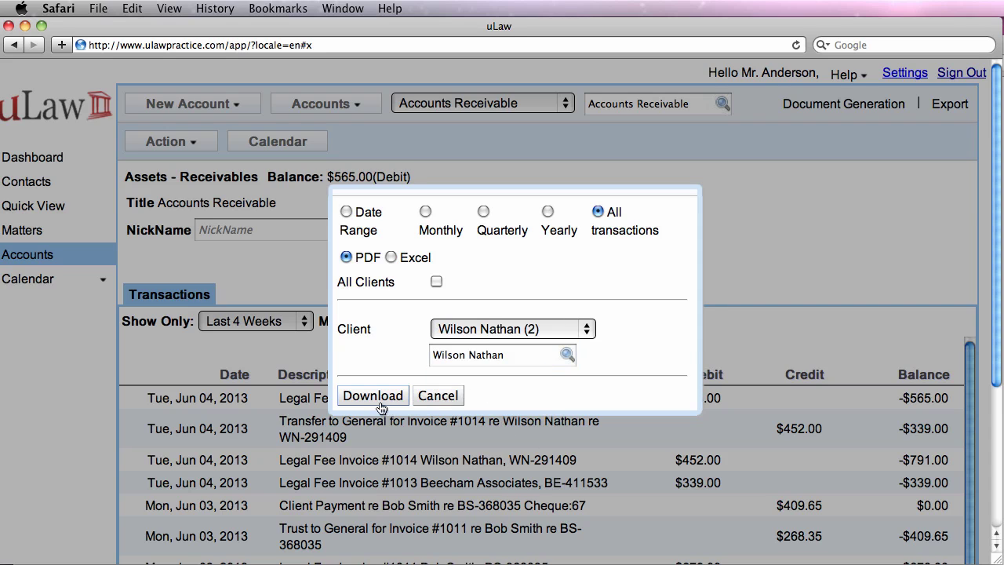
{"action": "left_click", "coordinate": [375, 395]}
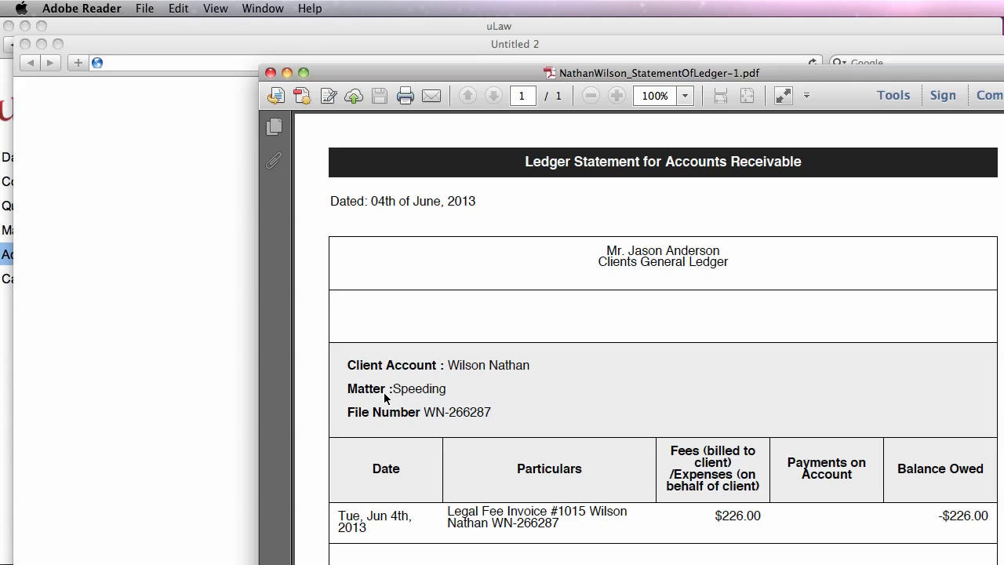
- Scroll through the ledger PDF to check both matters, including $226.00 owed on Speeding
{"action": "left_click_drag", "start_coordinate": [480, 72], "coordinate": [294, 58]}
{"action": "scroll", "coordinate": [370, 199], "scroll_direction": "down", "scroll_amount": 5}
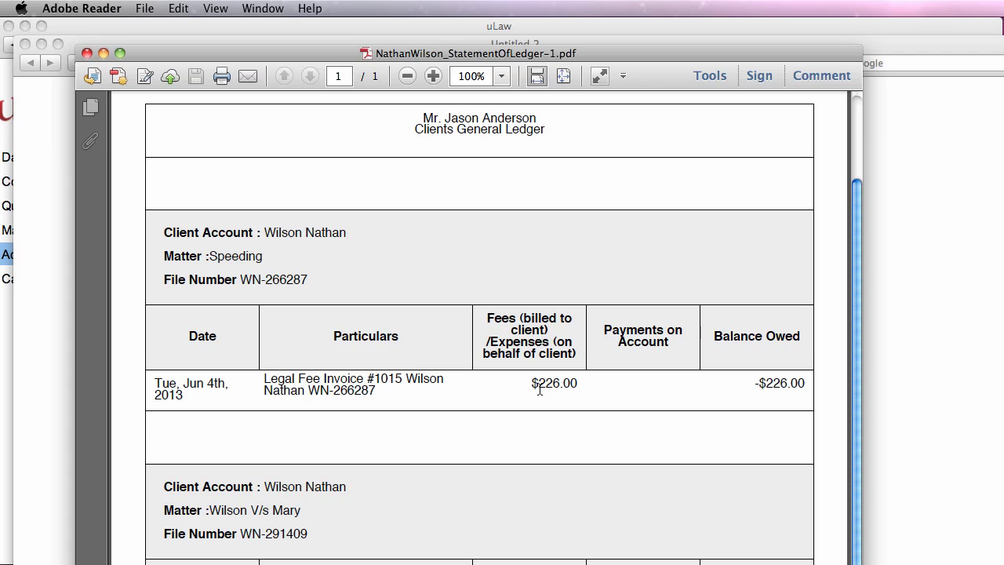
{"action": "scroll", "coordinate": [659, 425], "scroll_direction": "down", "scroll_amount": 5}
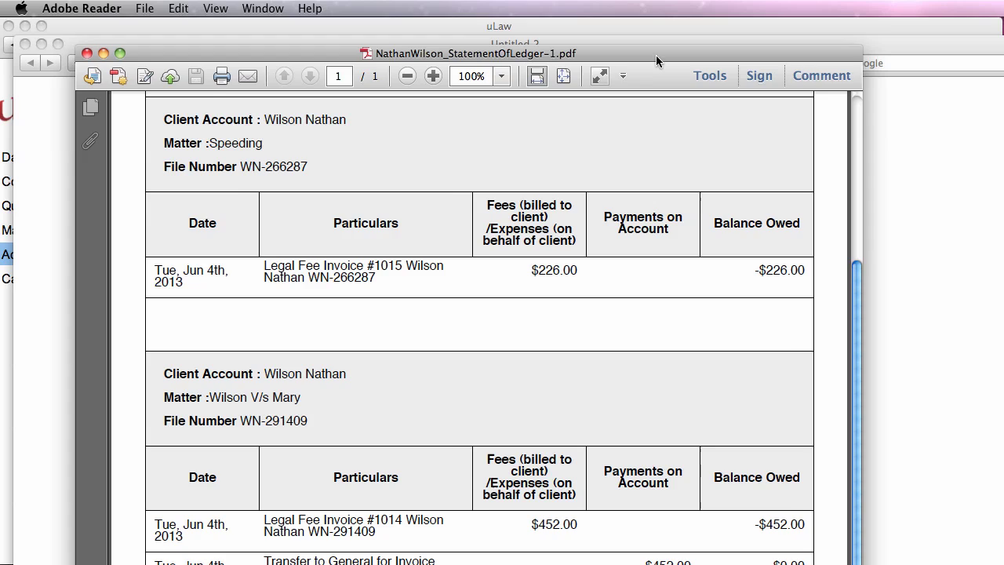
{"action": "left_click_drag", "start_coordinate": [656, 46], "coordinate": [654, 19]}
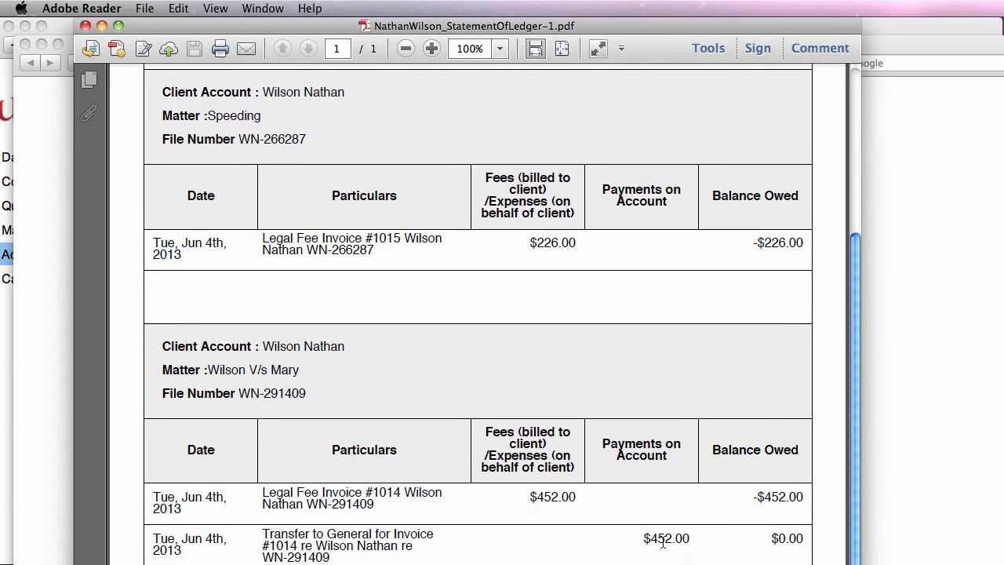
{"action": "scroll", "coordinate": [596, 388], "scroll_direction": "up", "scroll_amount": 10}
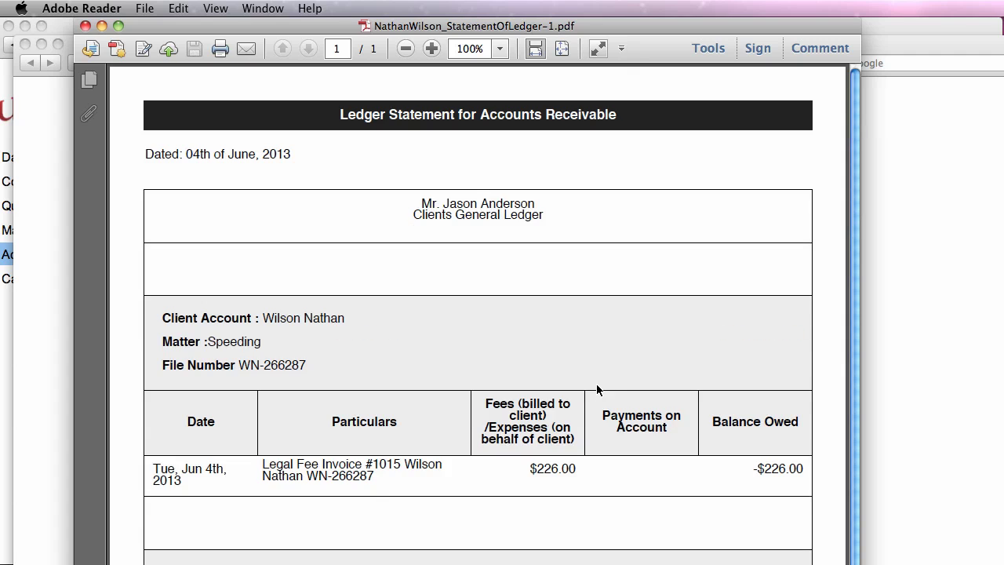
{"action": "scroll", "coordinate": [588, 386], "scroll_direction": "down", "scroll_amount": 10}
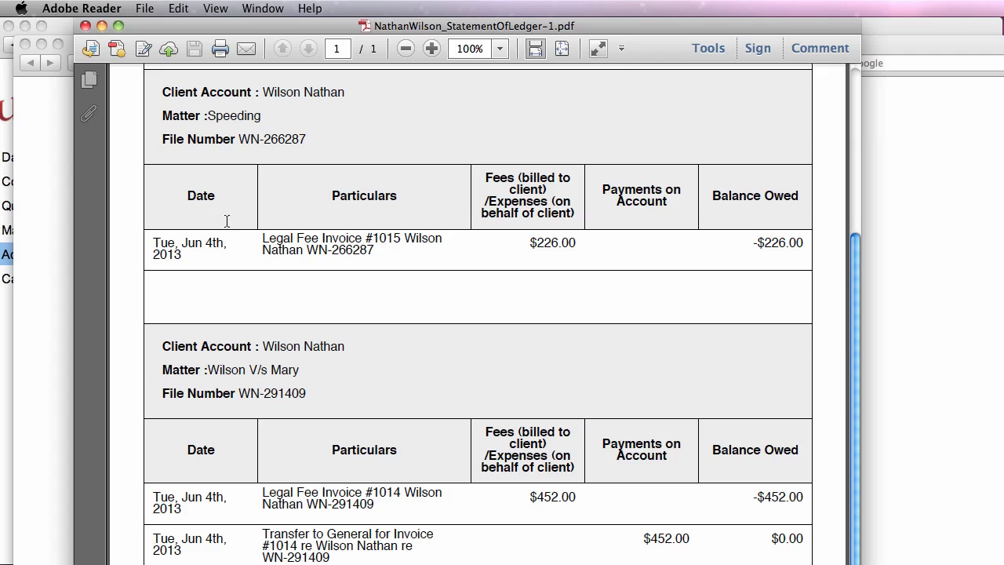
{"action": "scroll", "coordinate": [328, 220], "scroll_direction": "up", "scroll_amount": 10}
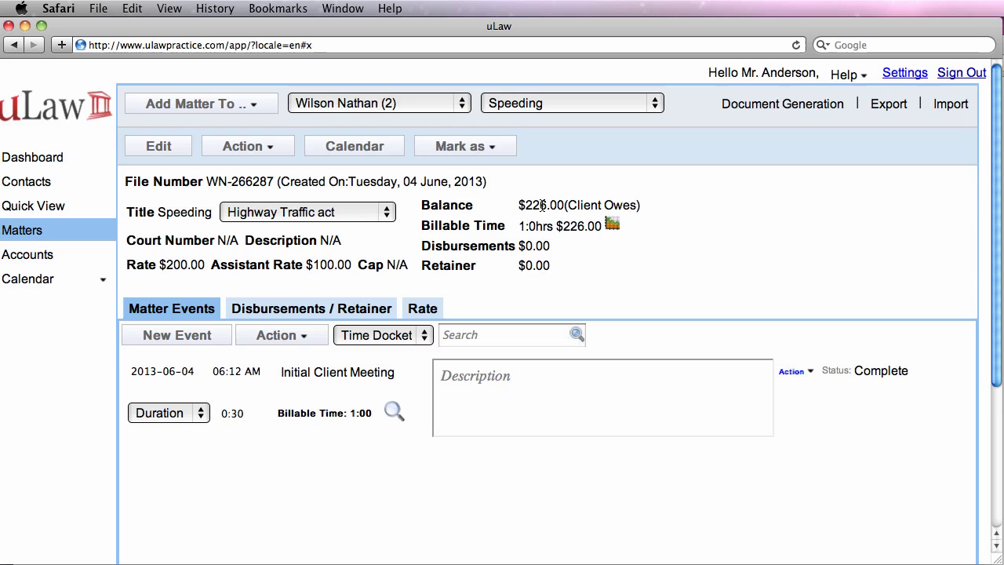
- Apply a $226.00 cheque client payment from Bank Account 1 to the Speeding matter, entering the cheque number
{"action": "left_click", "coordinate": [328, 306]}
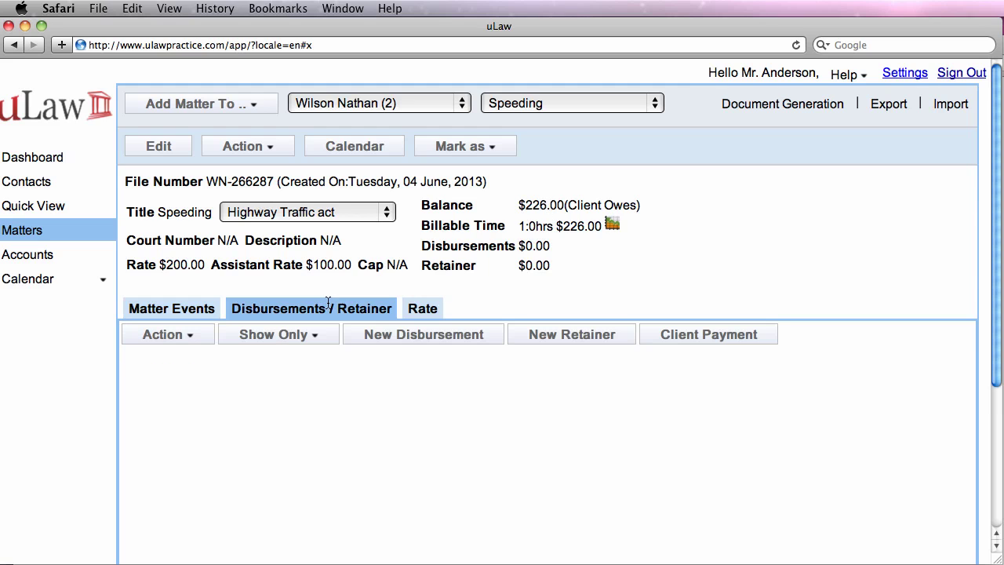
{"action": "left_click", "coordinate": [692, 333]}
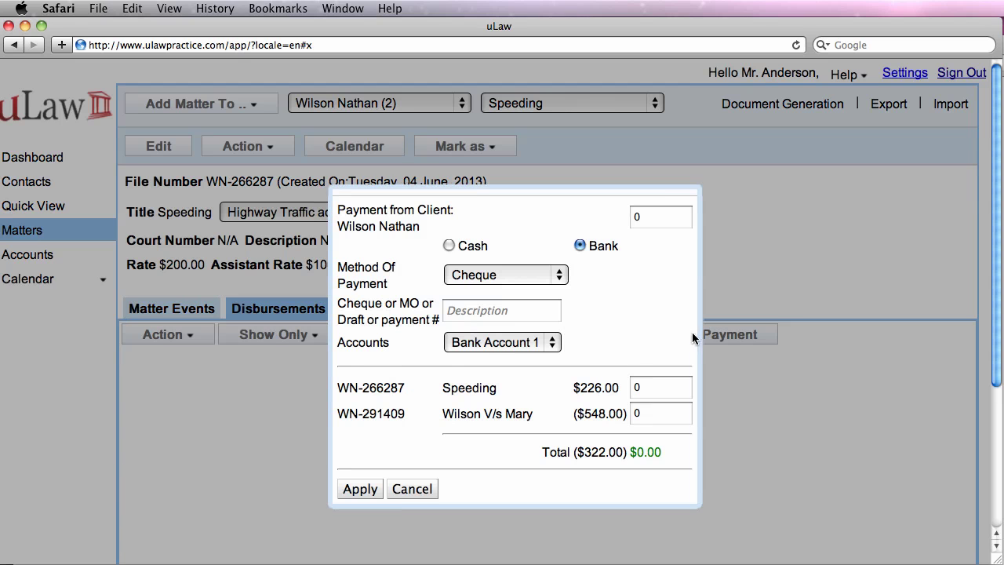
{"action": "left_click_drag", "start_coordinate": [550, 187], "coordinate": [340, 233]}
{"action": "left_click", "coordinate": [431, 271]}
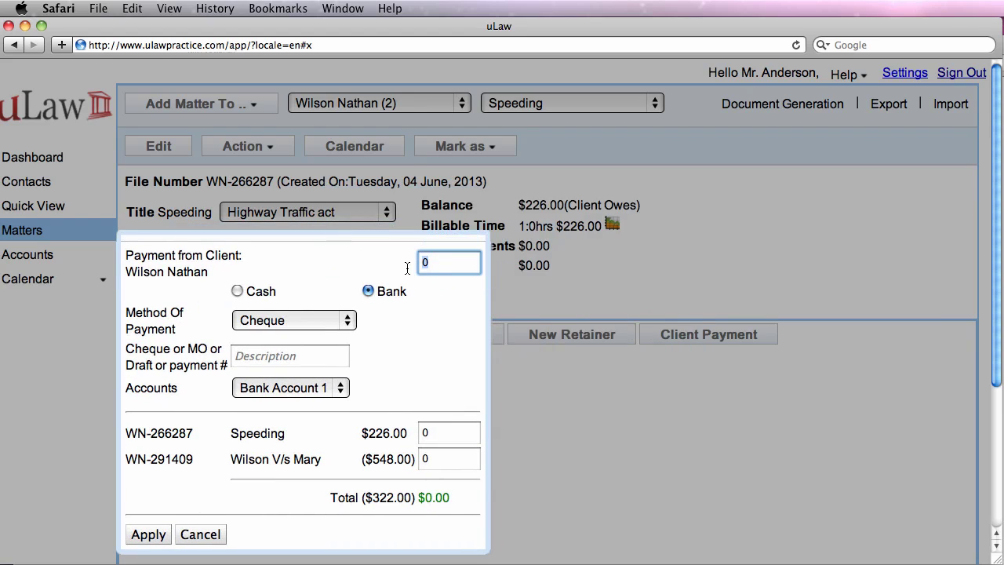
{"action": "type", "text": "226"}
{"action": "left_click", "coordinate": [443, 340]}
{"action": "left_click", "coordinate": [292, 354]}
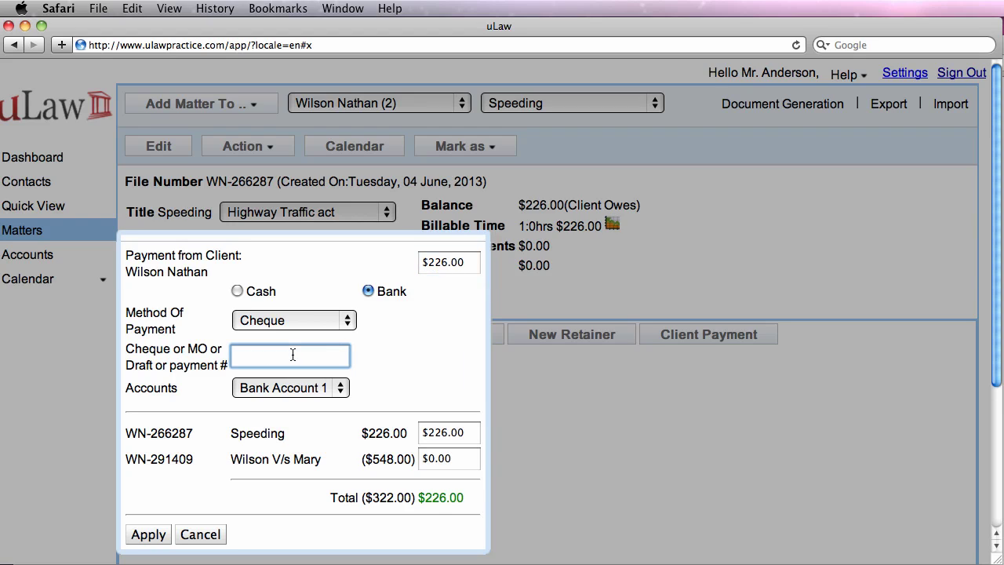
{"action": "type", "text": "78"}
{"action": "left_click", "coordinate": [440, 372]}
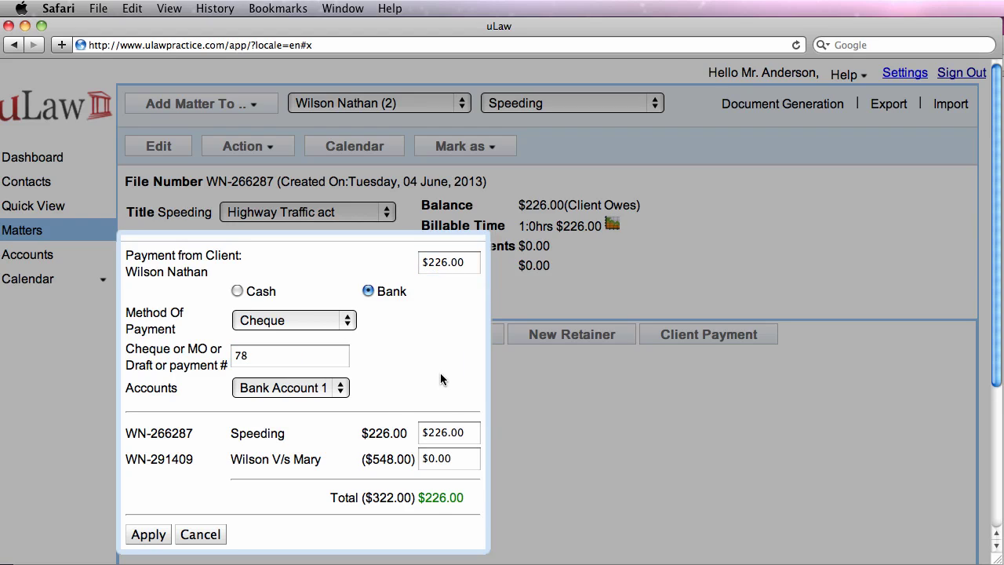
{"action": "left_click", "coordinate": [325, 389]}
{"action": "left_click", "coordinate": [325, 391]}
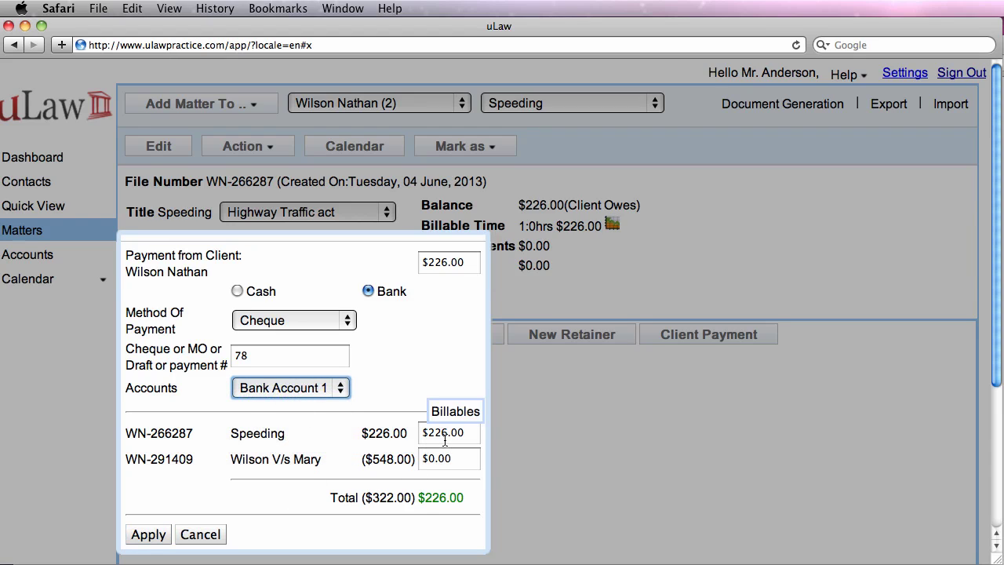
{"action": "left_click", "coordinate": [142, 535]}
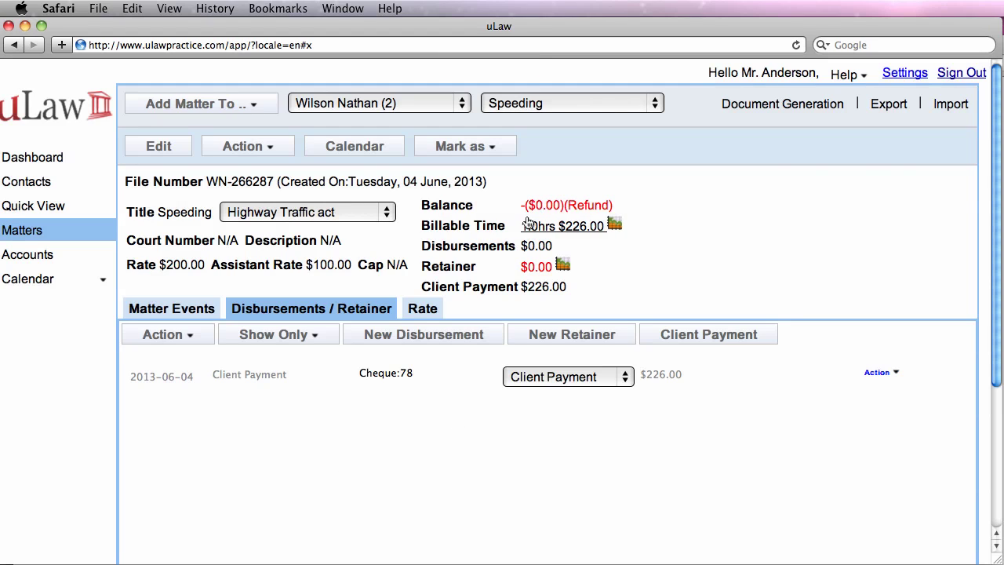
- From Accounts, set up an all-transactions Client's General ledger statement for the same client
{"action": "left_click", "coordinate": [23, 258]}
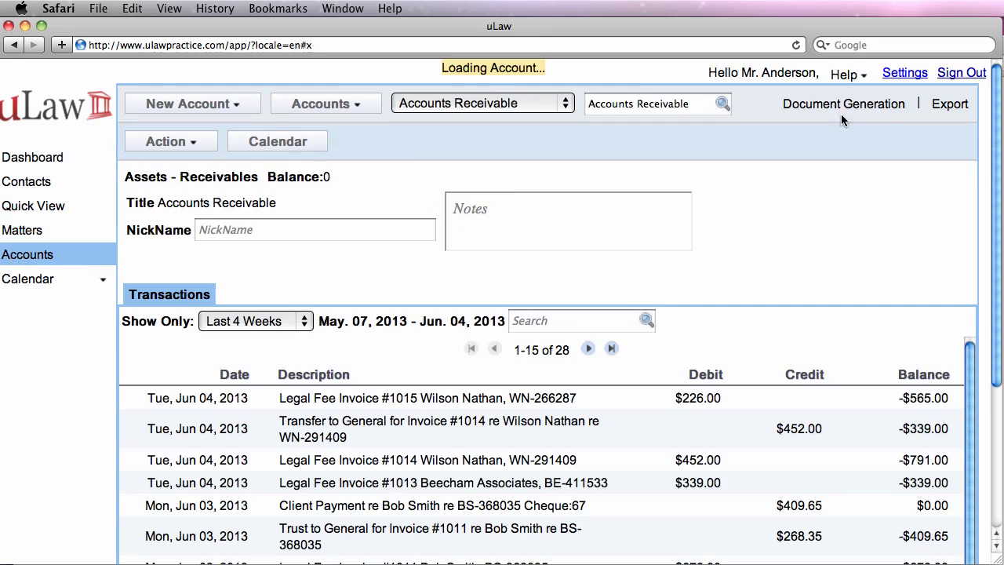
{"action": "left_click", "coordinate": [865, 110]}
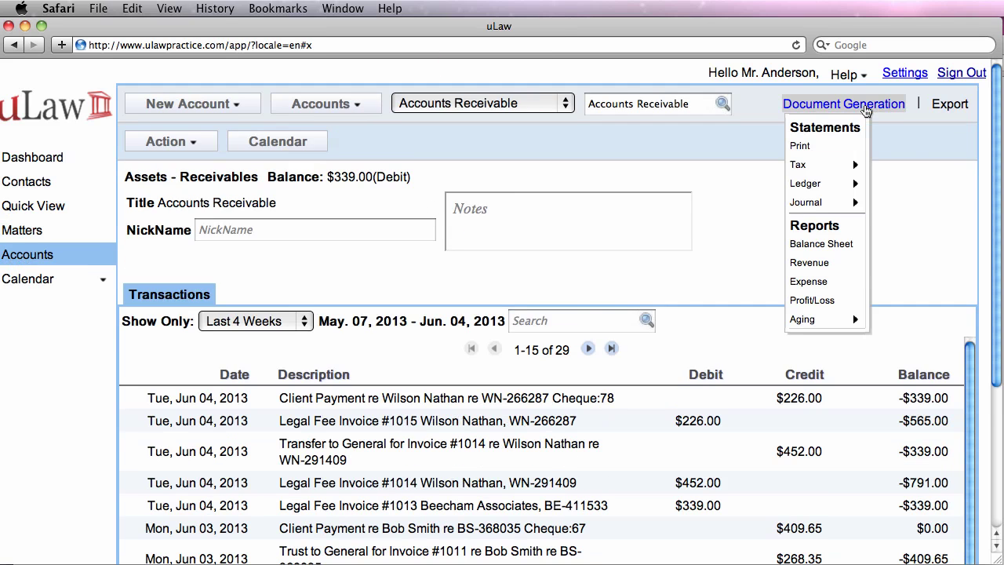
{"action": "mouse_move", "coordinate": [847, 168]}
{"action": "mouse_move", "coordinate": [861, 183]}
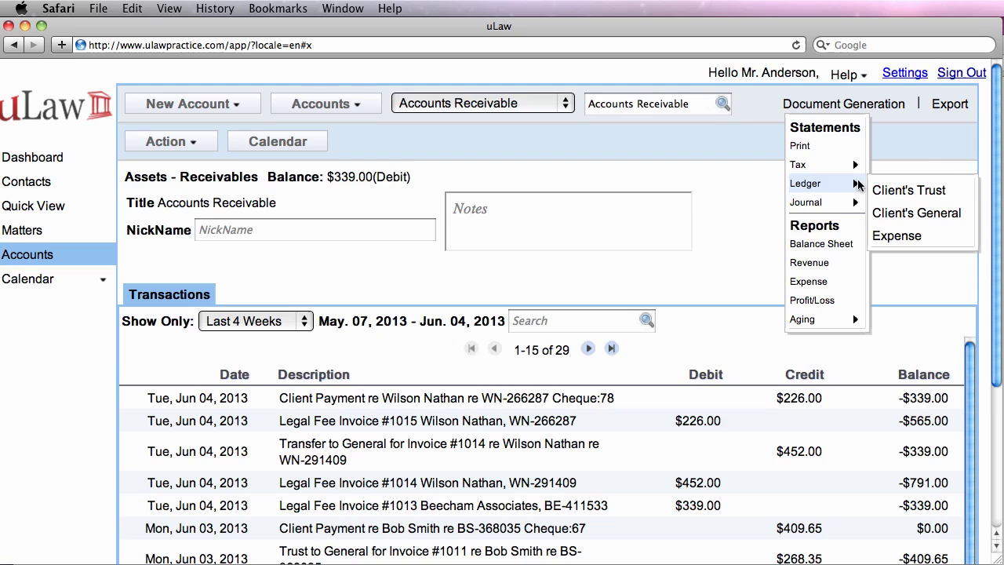
{"action": "left_click", "coordinate": [935, 215]}
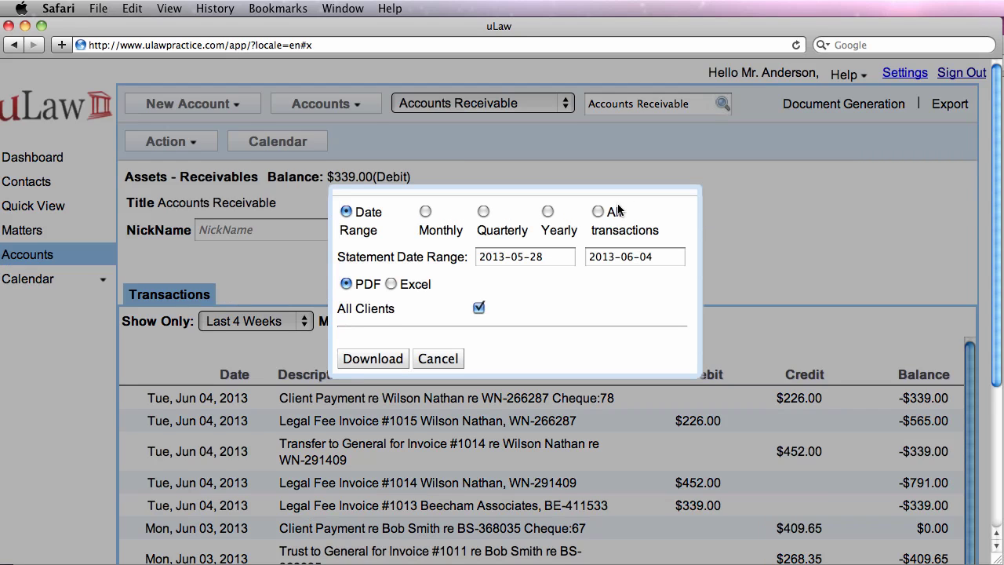
{"action": "left_click", "coordinate": [600, 212]}
{"action": "left_click", "coordinate": [476, 353]}
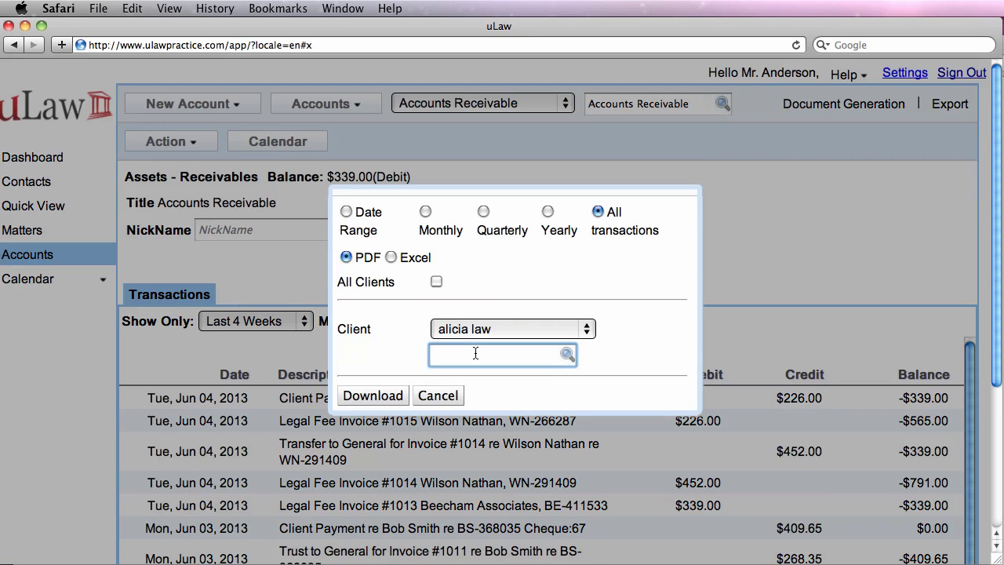
{"action": "type", "text": "wil"}
{"action": "left_click", "coordinate": [503, 381]}
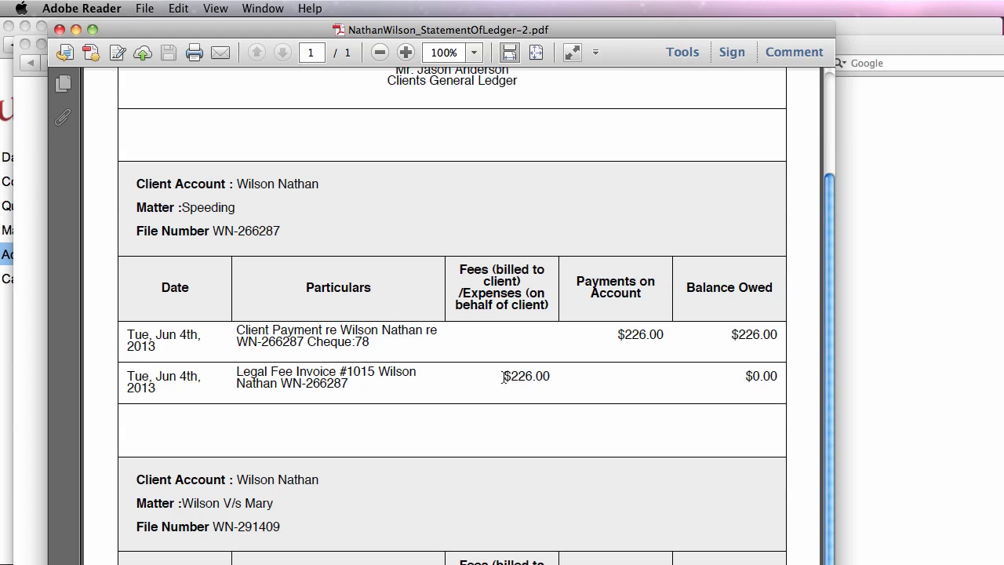
- Review the new ledger at 75% zoom, highlighting the cheque payment and $452.00 fee rows
{"action": "left_click_drag", "start_coordinate": [505, 377], "coordinate": [280, 383]}
{"action": "left_click_drag", "start_coordinate": [380, 330], "coordinate": [356, 343]}
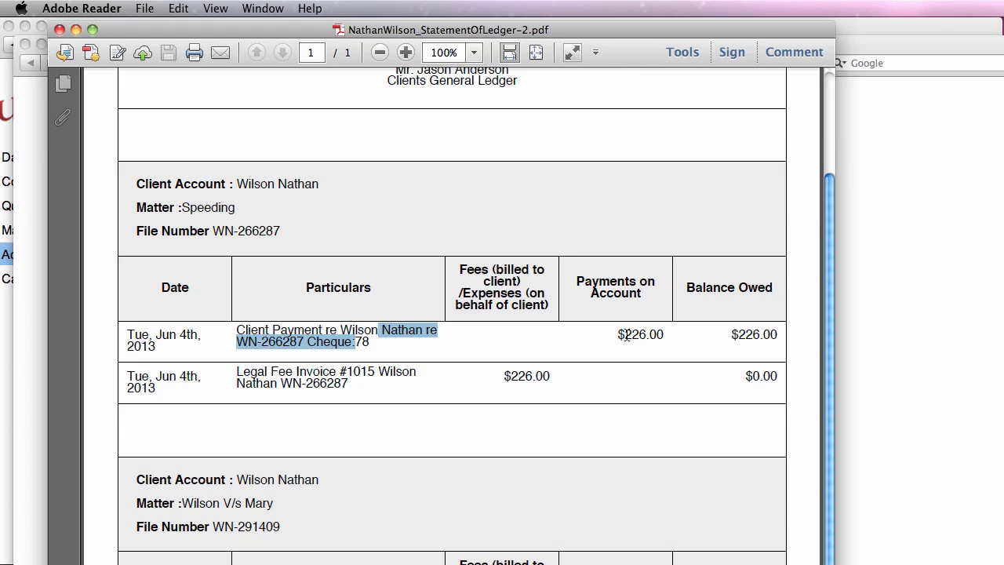
{"action": "scroll", "coordinate": [625, 334], "scroll_direction": "down", "scroll_amount": 3}
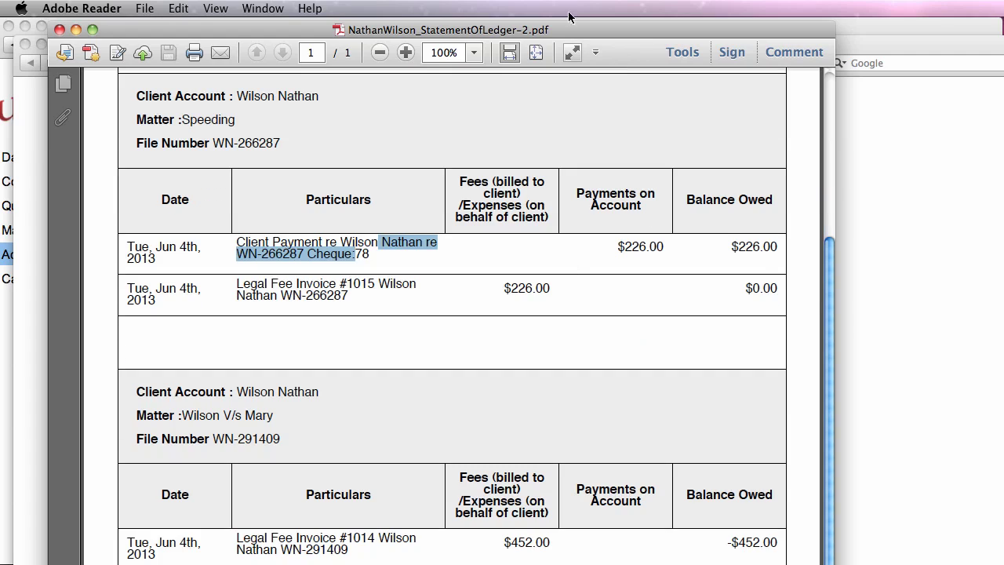
{"action": "left_click", "coordinate": [475, 53]}
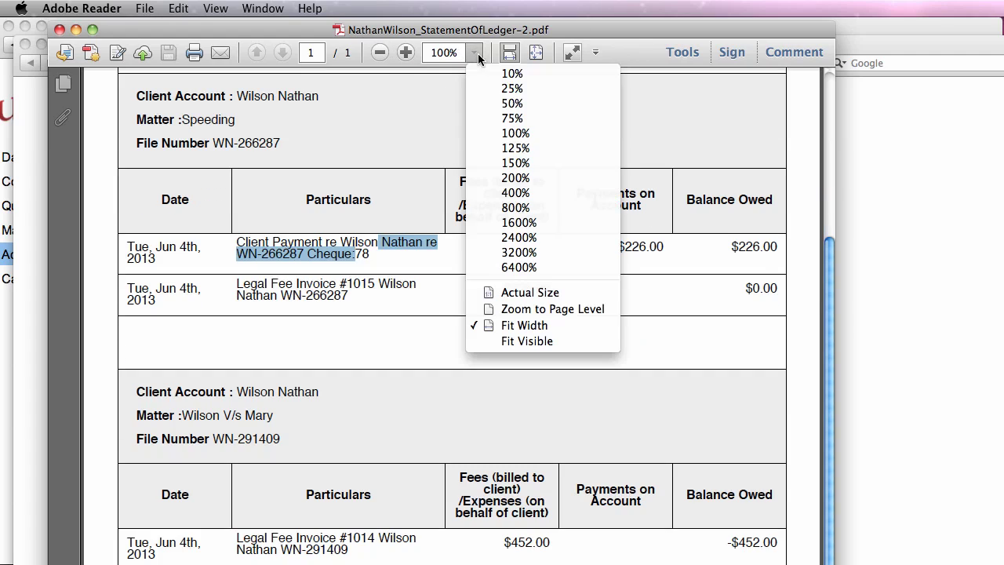
{"action": "left_click", "coordinate": [514, 117]}
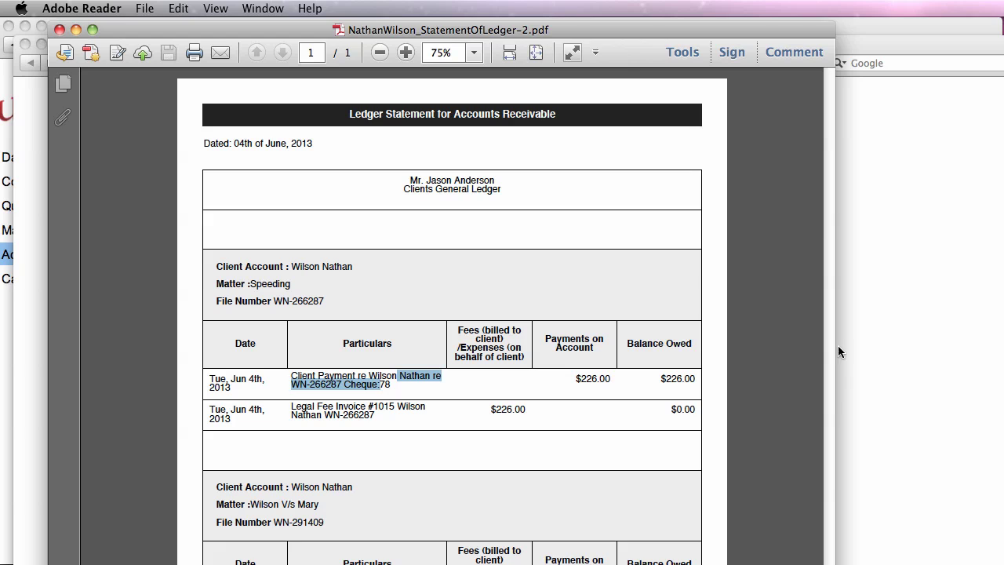
{"action": "left_click_drag", "start_coordinate": [529, 33], "coordinate": [625, 7]}
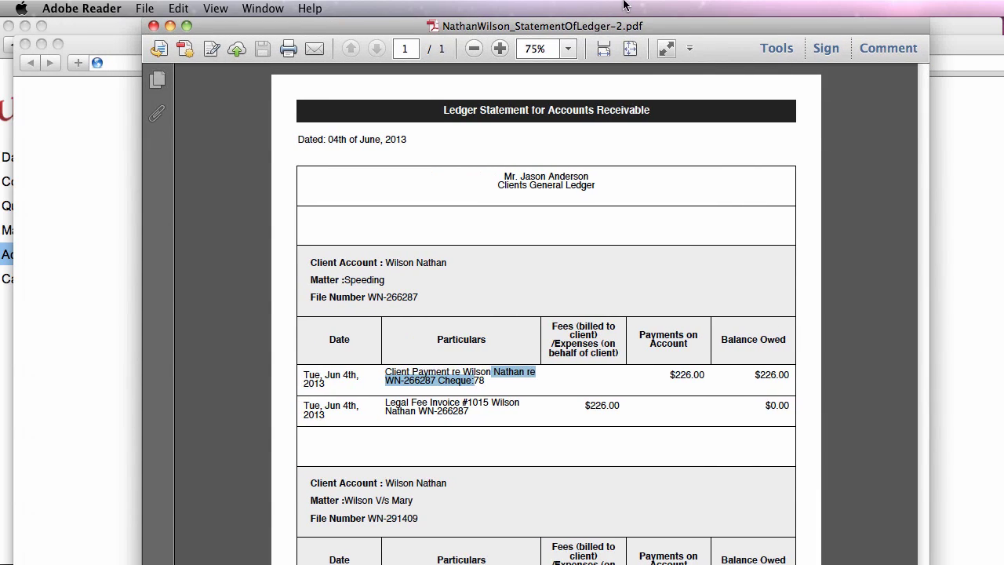
{"action": "scroll", "coordinate": [695, 238], "scroll_direction": "down", "scroll_amount": 5}
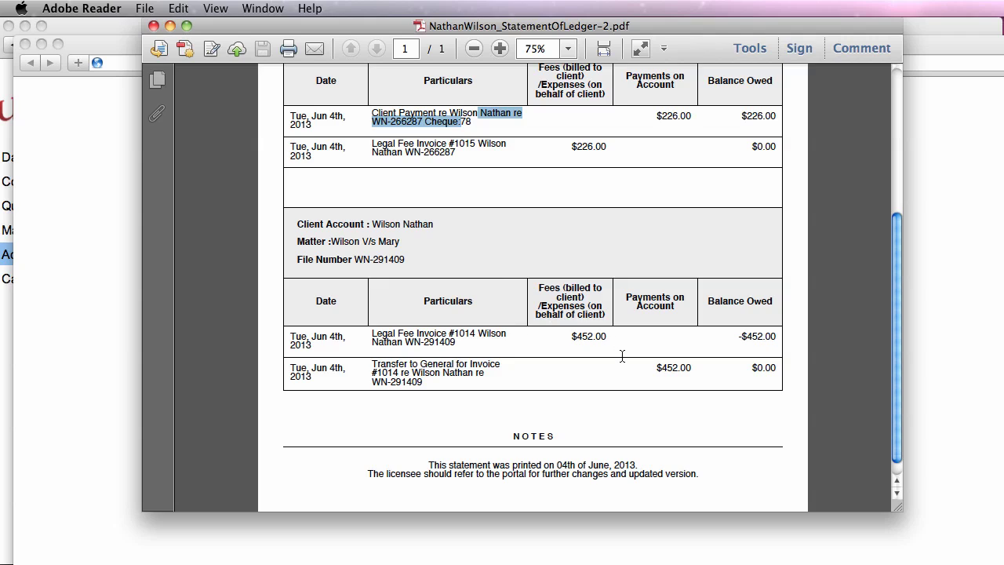
{"action": "left_click_drag", "start_coordinate": [603, 339], "coordinate": [572, 338]}
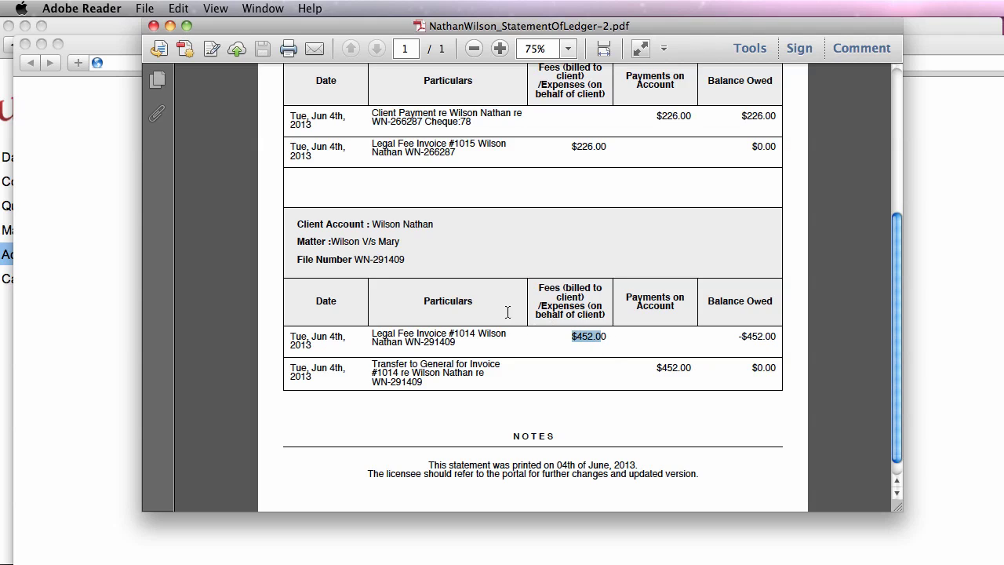